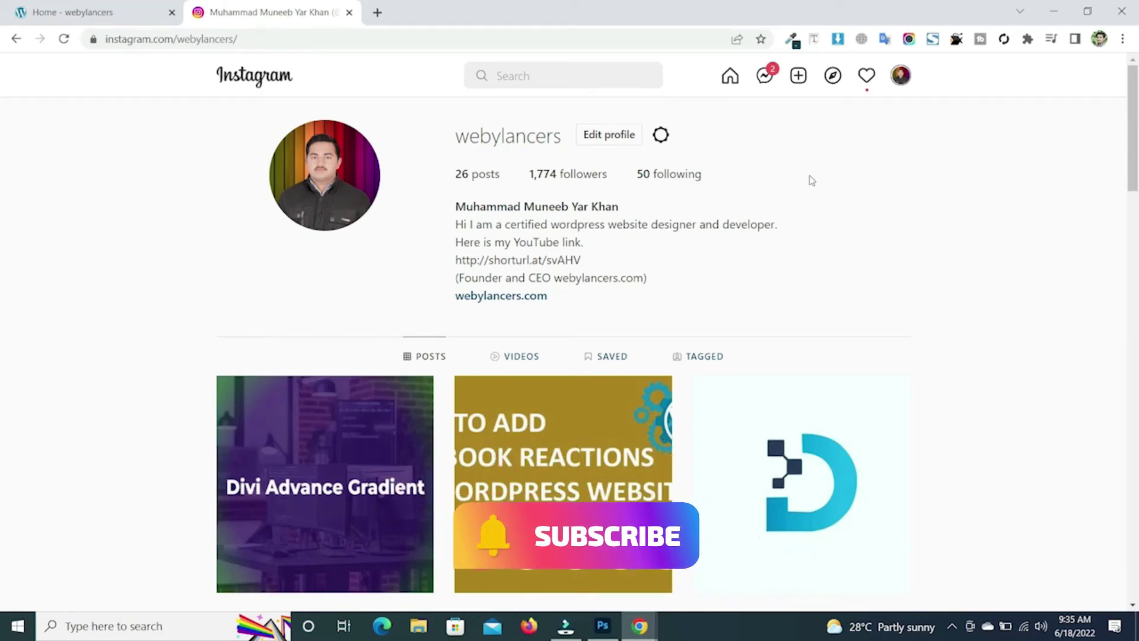
# - Scroll down and back up through the webylancers Instagram profile's post grid
pyautogui.scroll(-3, 2, 165)
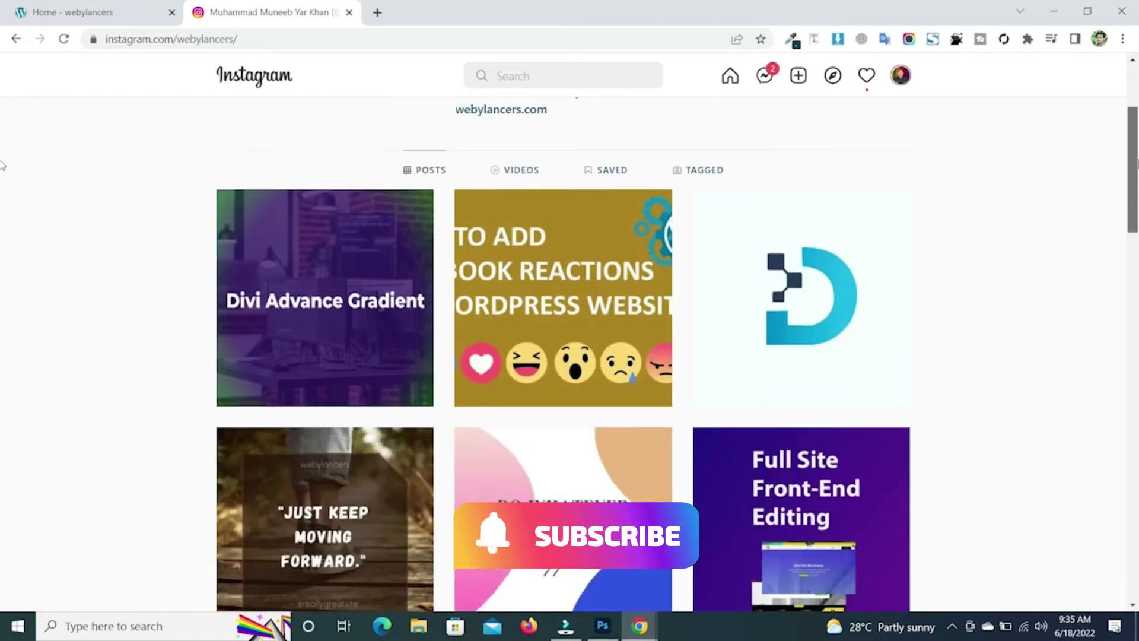
pyautogui.scroll(-9, 2, 165)
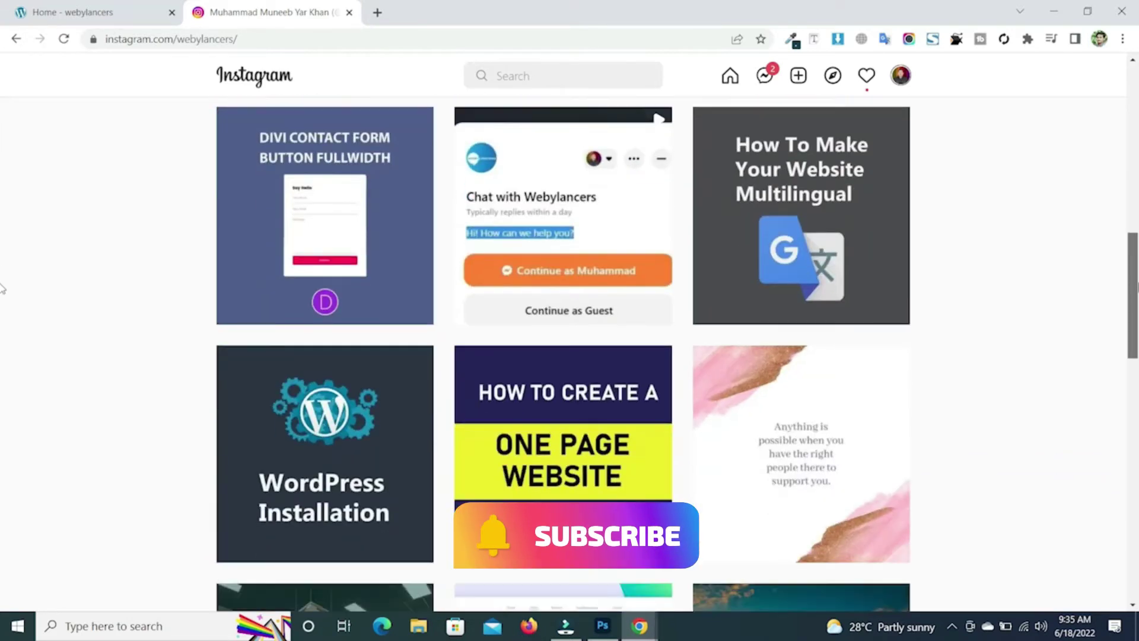
pyautogui.scroll(-15, 1, 289)
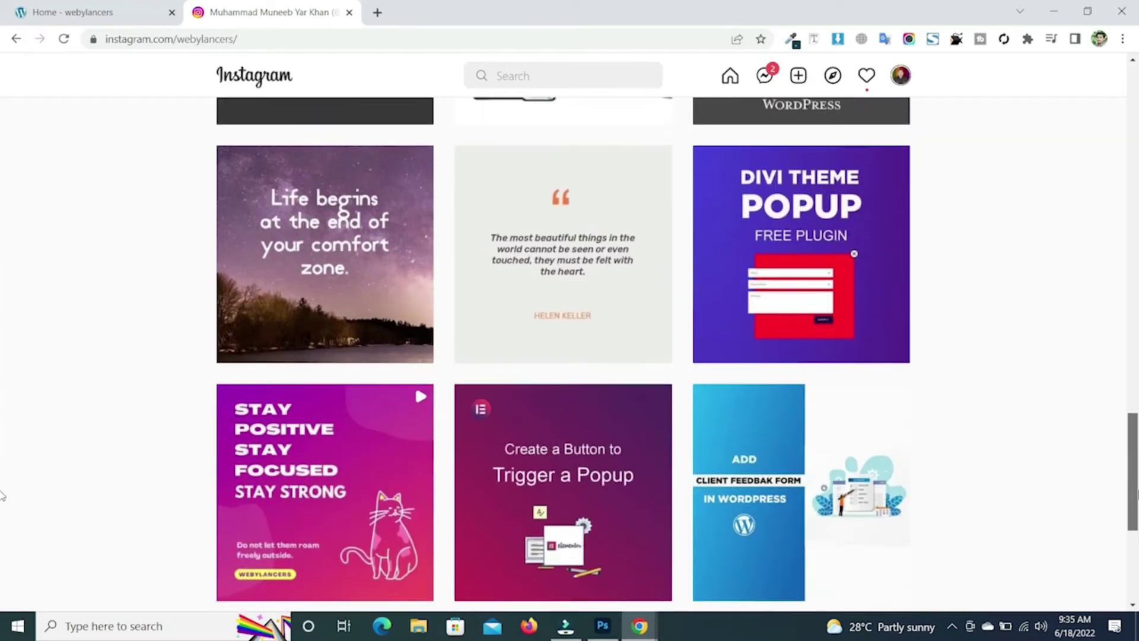
pyautogui.scroll(-5, 2, 499)
pyautogui.scroll(6, 1, 468)
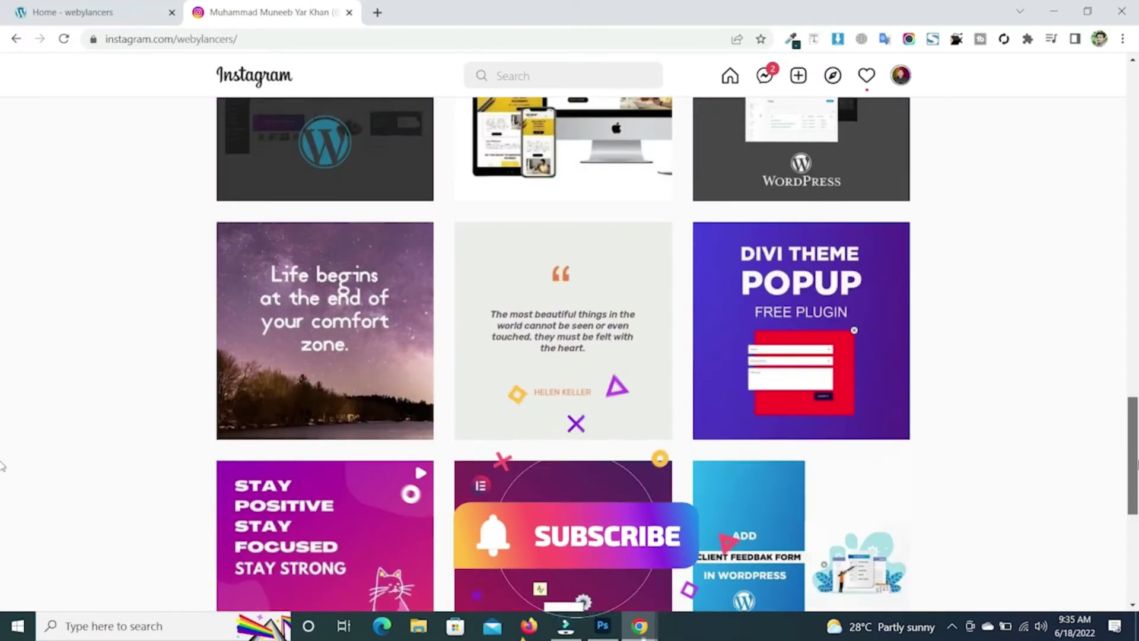
pyautogui.scroll(1, 3, 465)
# - Switch to the 'Home - webylancers' tab and go to the WordPress admin Dashboard
pyautogui.click(103, 6)
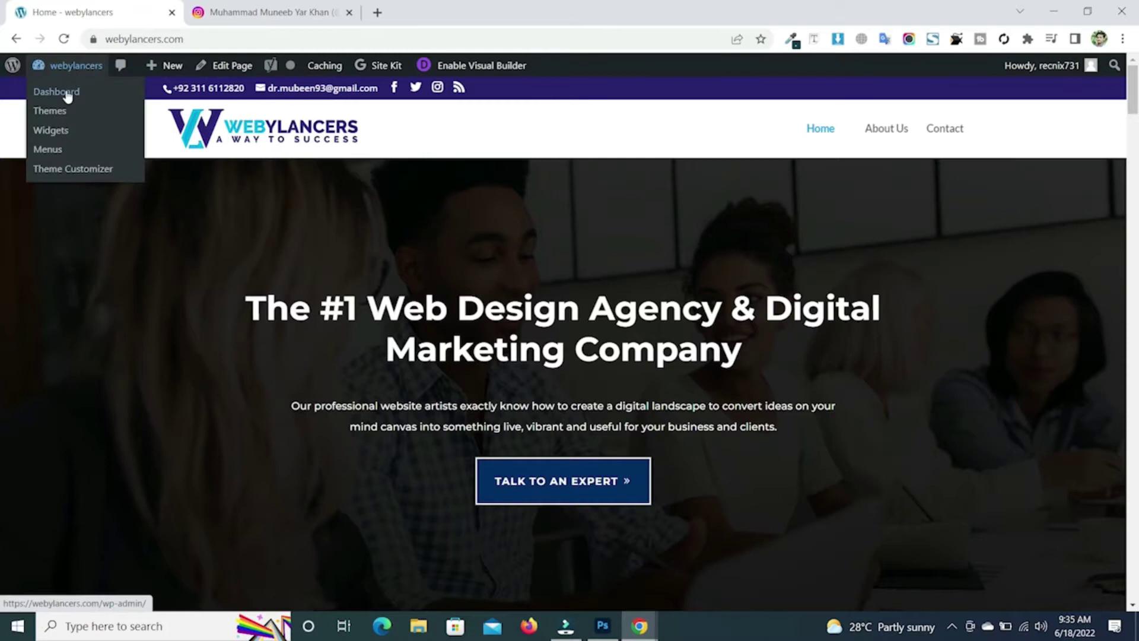
pyautogui.click(67, 93)
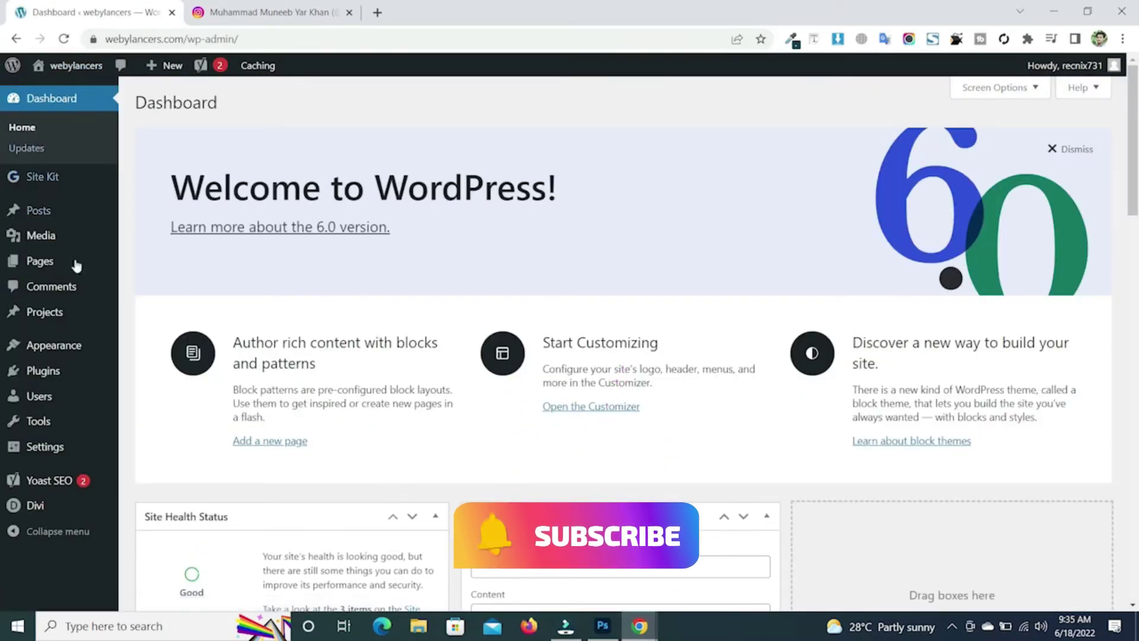
# - Search plugins for 'Smash Balloon Instagram Feed', then install and activate Smash Balloon Social Photo Feed
pyautogui.moveTo(63, 374)
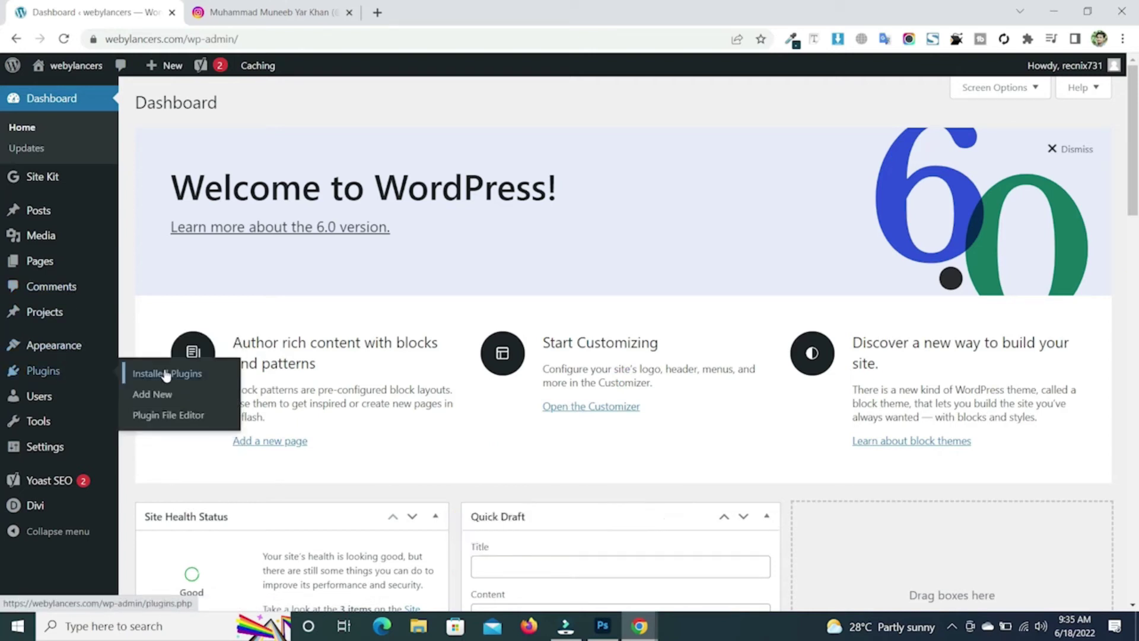
pyautogui.click(163, 390)
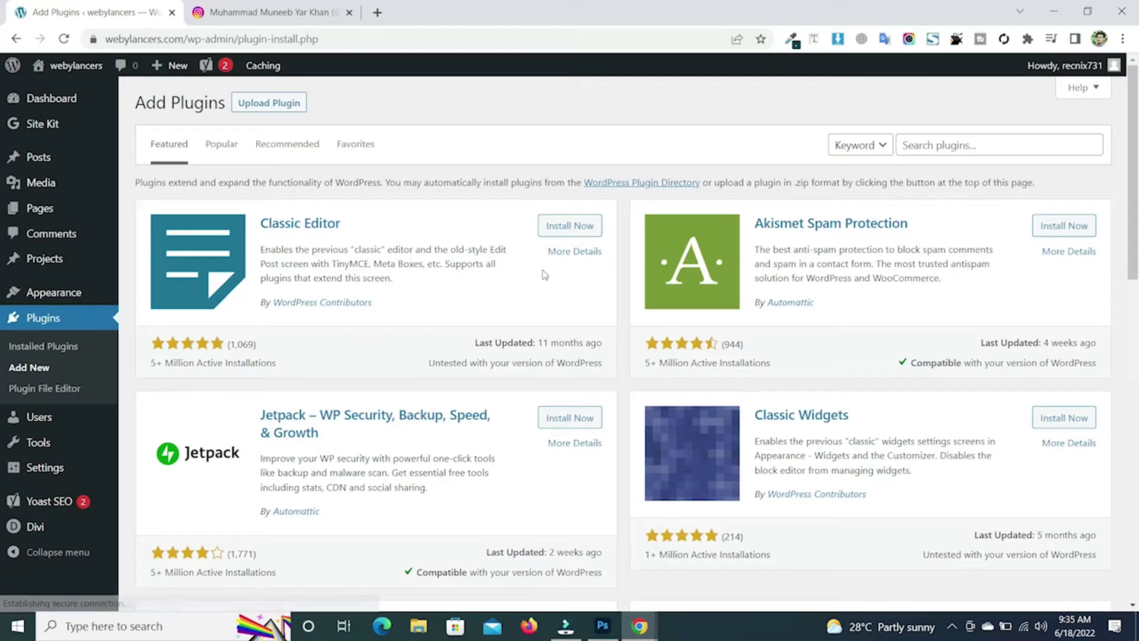
pyautogui.click(939, 146)
pyautogui.write('Smash Balloon Instagram Feed')
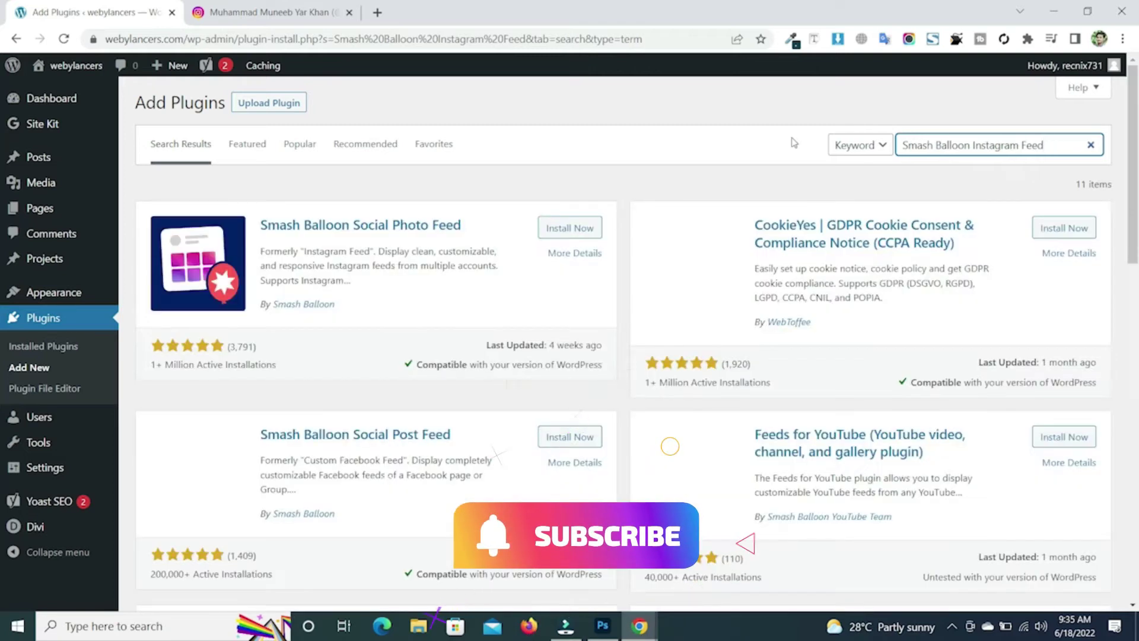
pyautogui.click(587, 234)
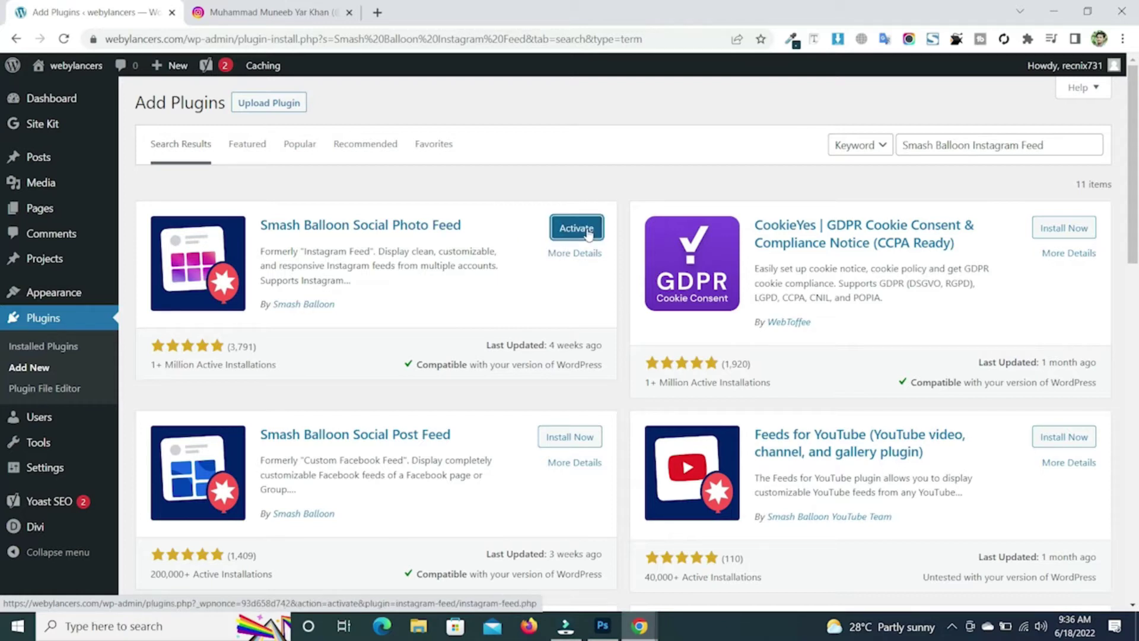
pyautogui.click(588, 228)
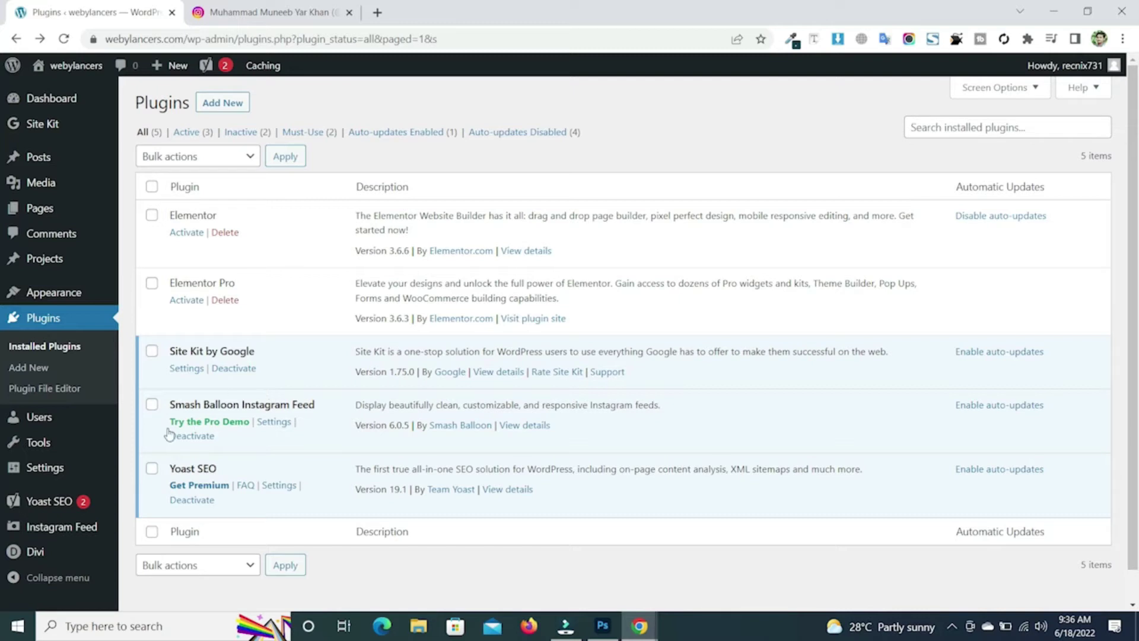
# - Go to Instagram Feed > All Feeds from the admin sidebar
pyautogui.moveTo(86, 527)
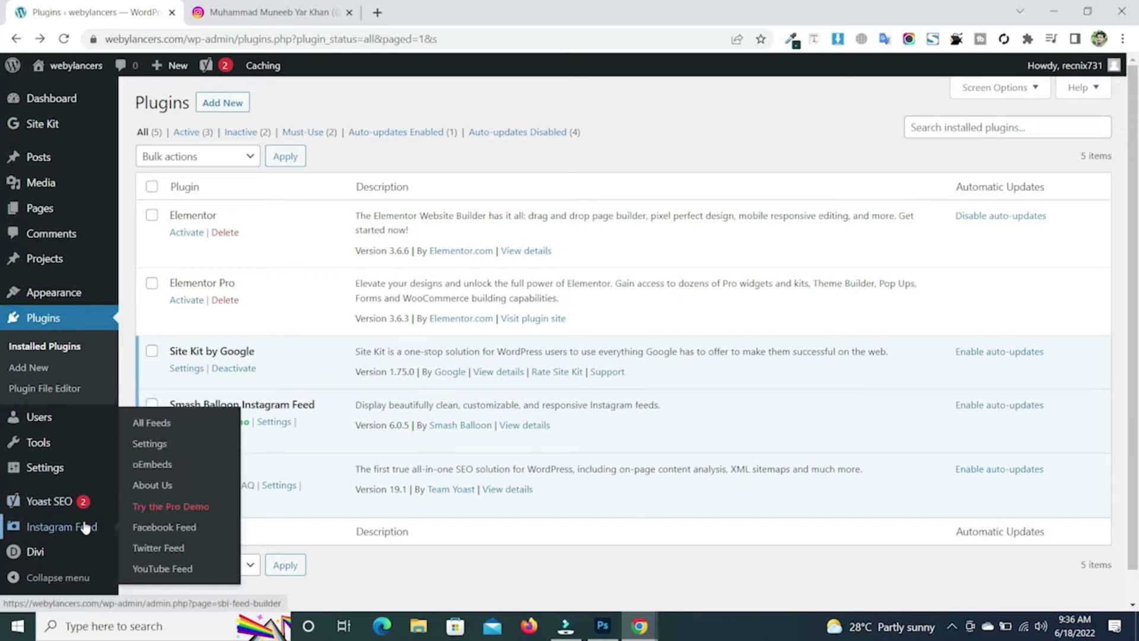
pyautogui.click(160, 429)
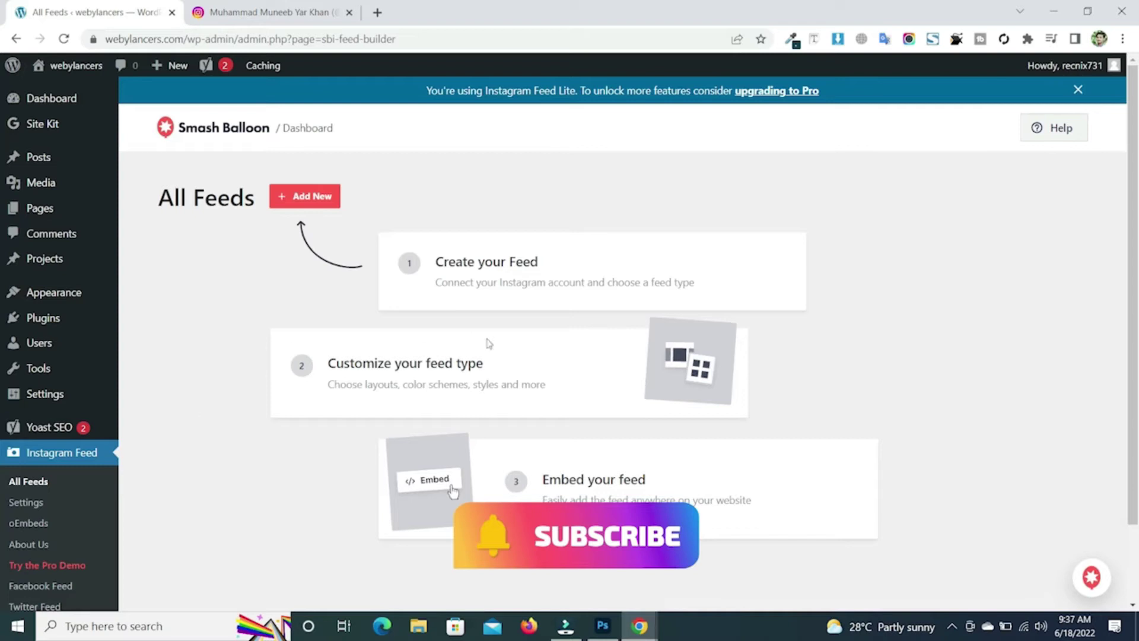
# - Add a new feed of type User Timeline and begin adding an Instagram source account
pyautogui.click(303, 197)
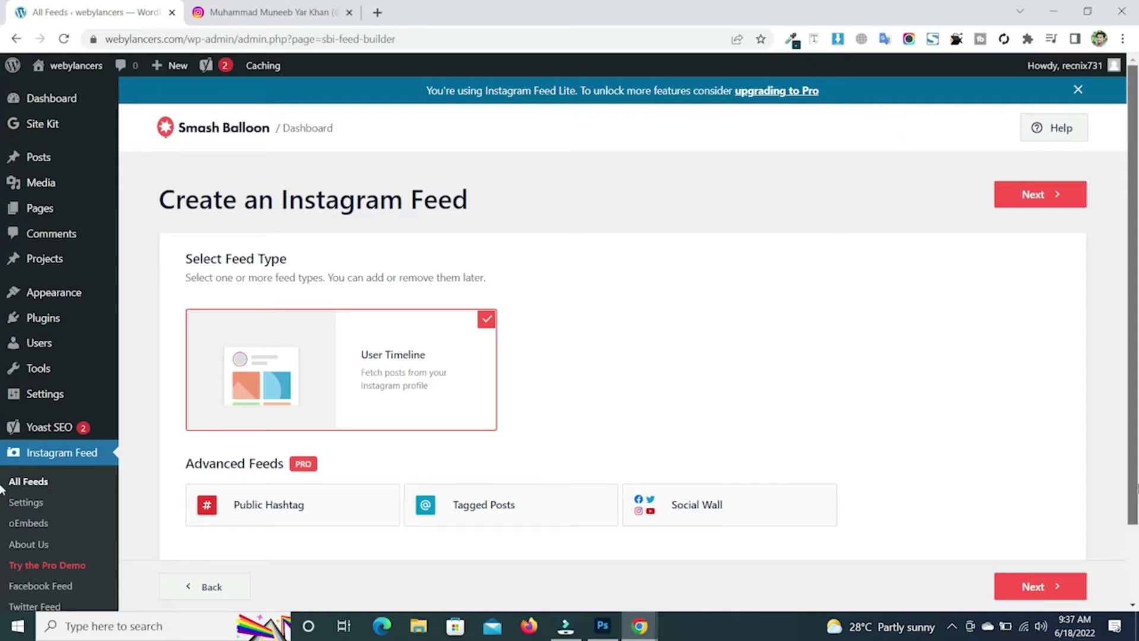
pyautogui.scroll(-2, 1097, 534)
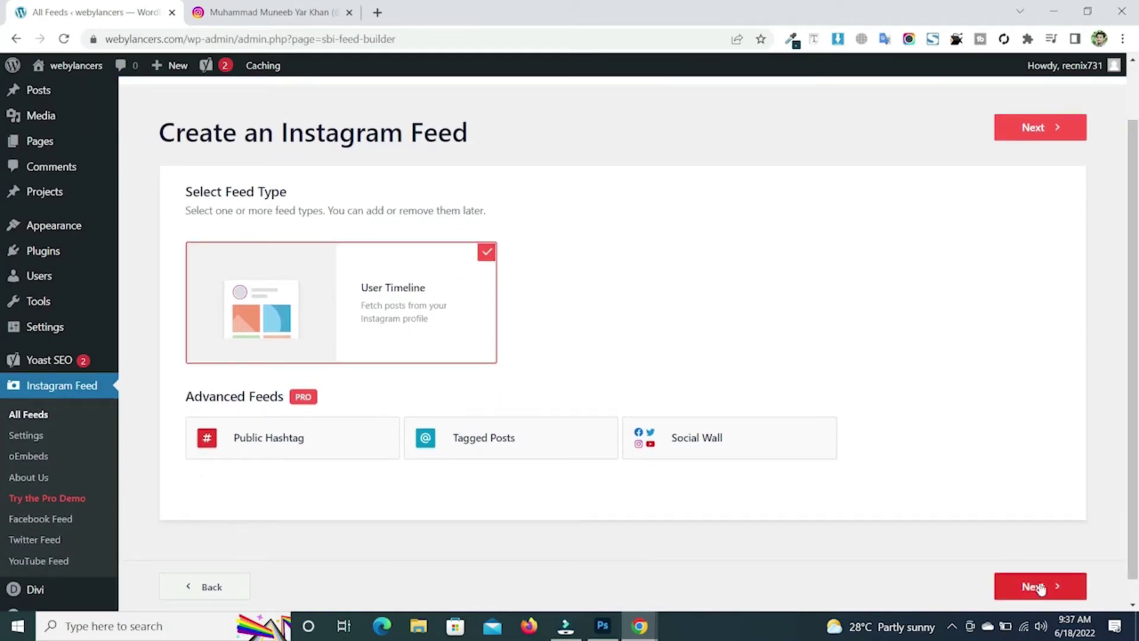
pyautogui.click(1039, 587)
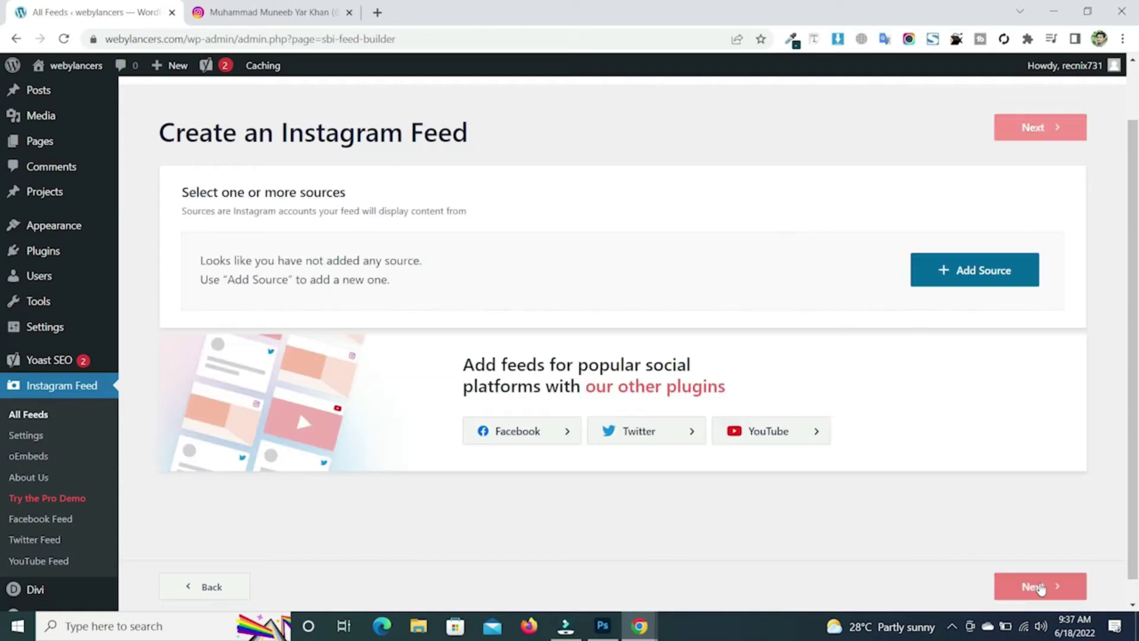
pyautogui.click(970, 287)
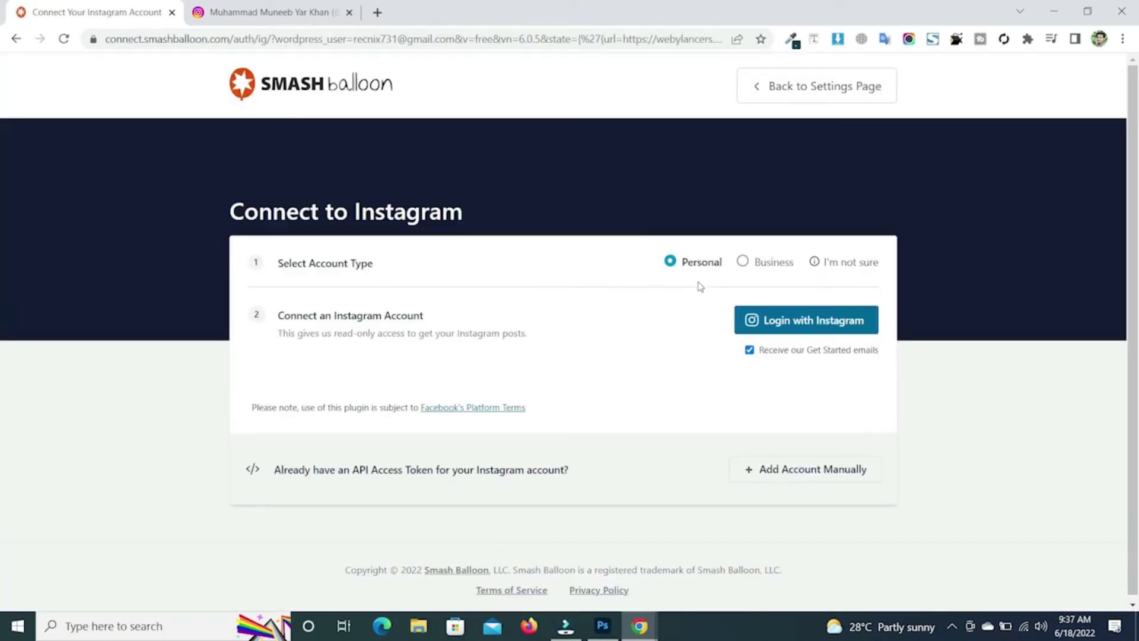
# - Log in with Instagram as a Personal account and allow Smash Balloon access
pyautogui.click(802, 321)
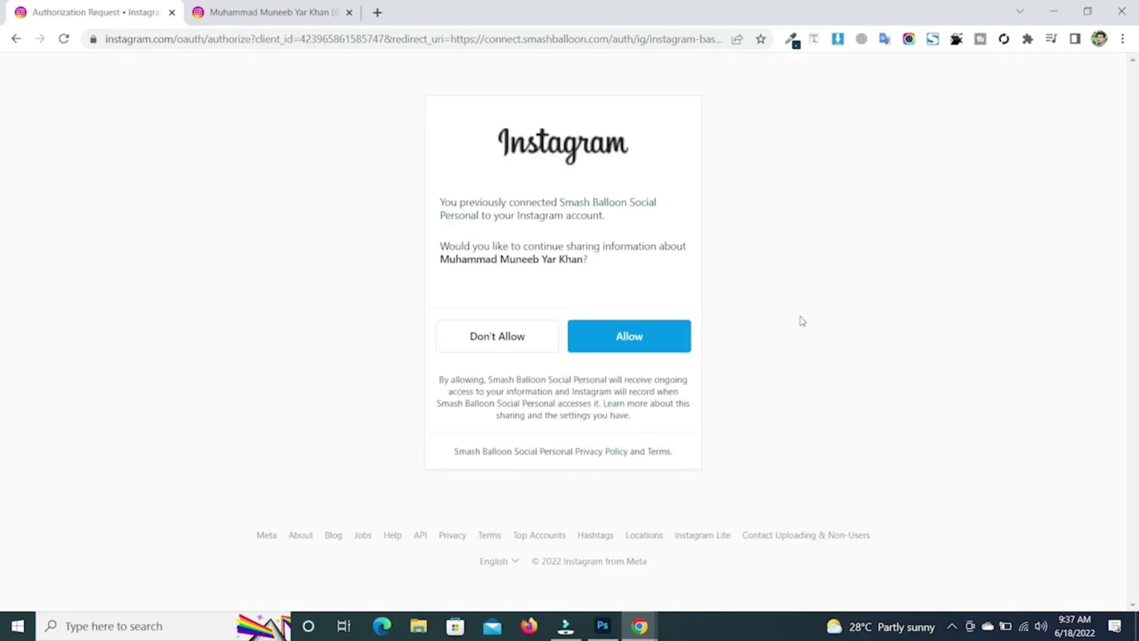
pyautogui.click(667, 334)
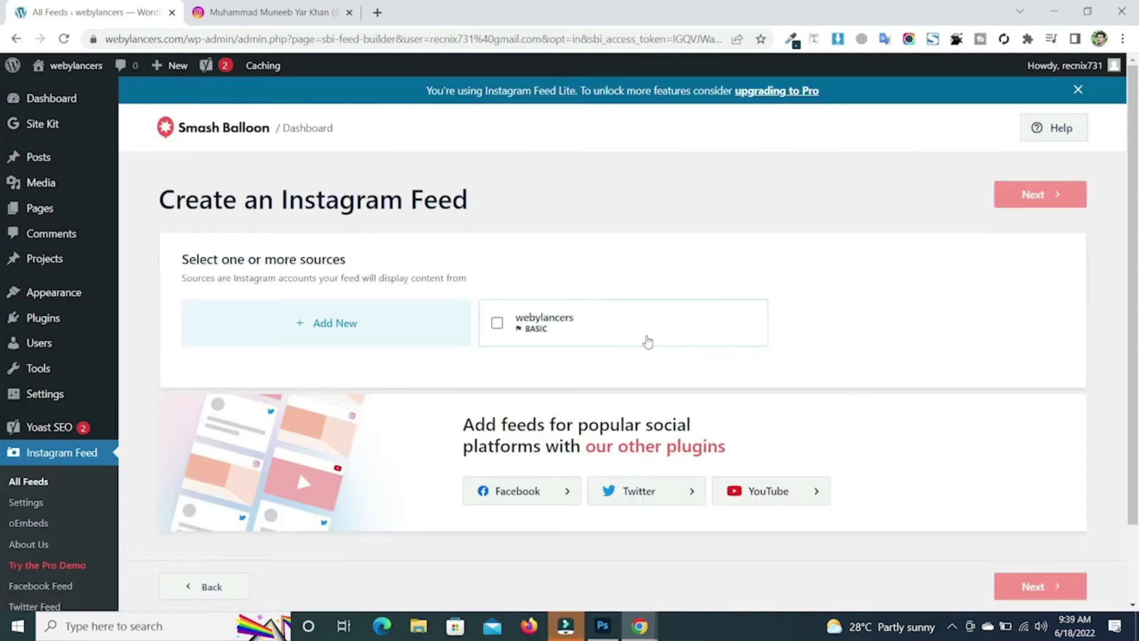
# - Select the webylancers source card and create the feed
pyautogui.click(647, 338)
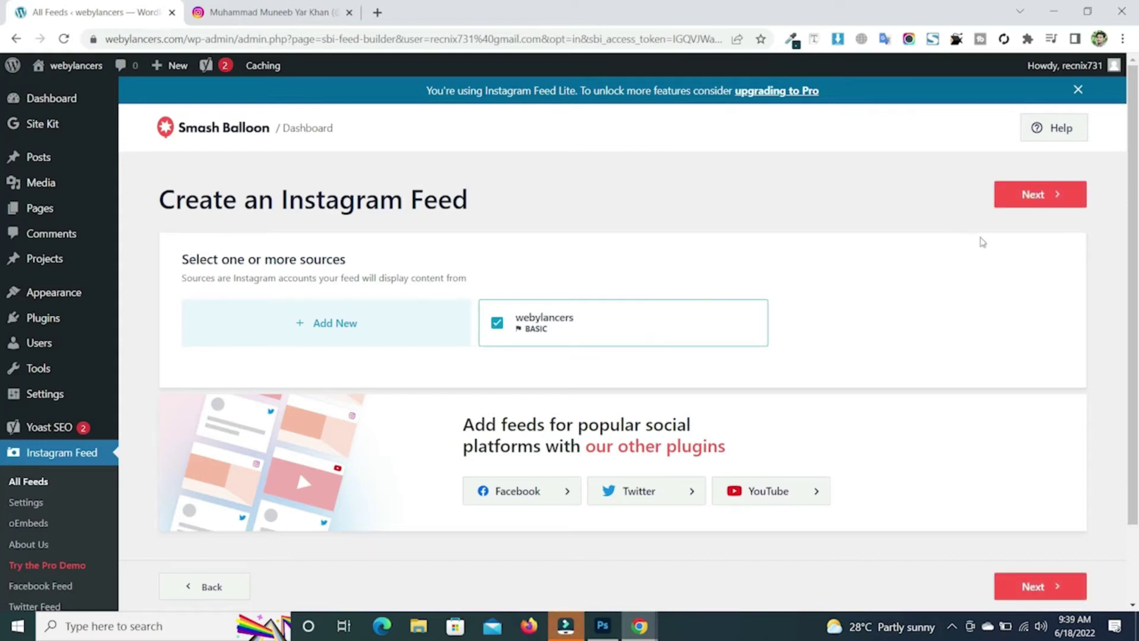
pyautogui.click(1039, 194)
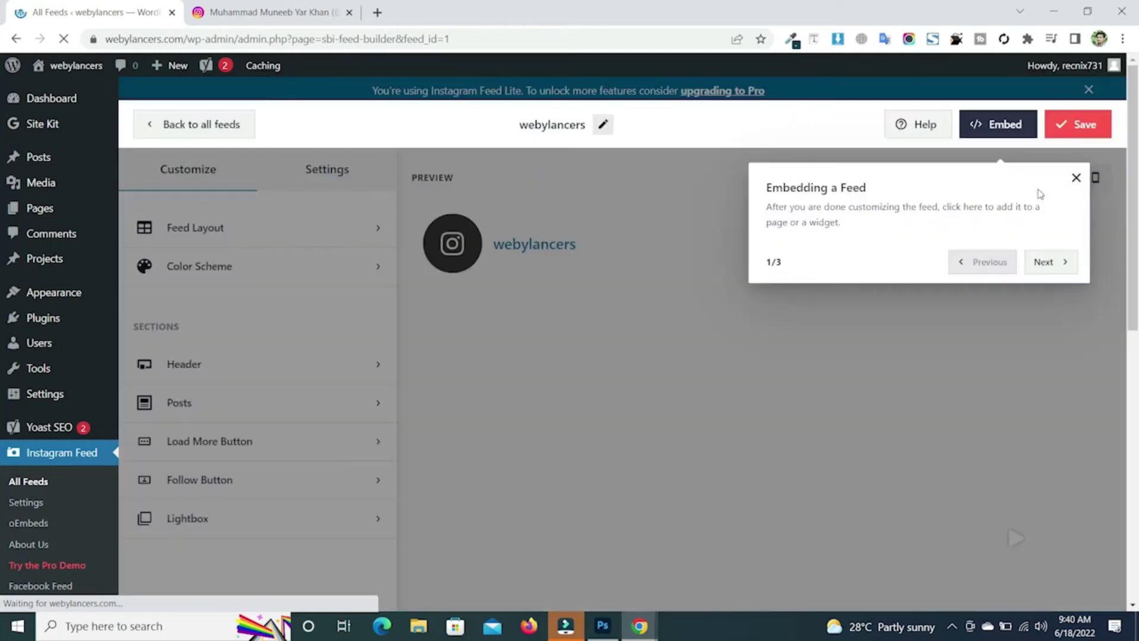
pyautogui.click(1076, 178)
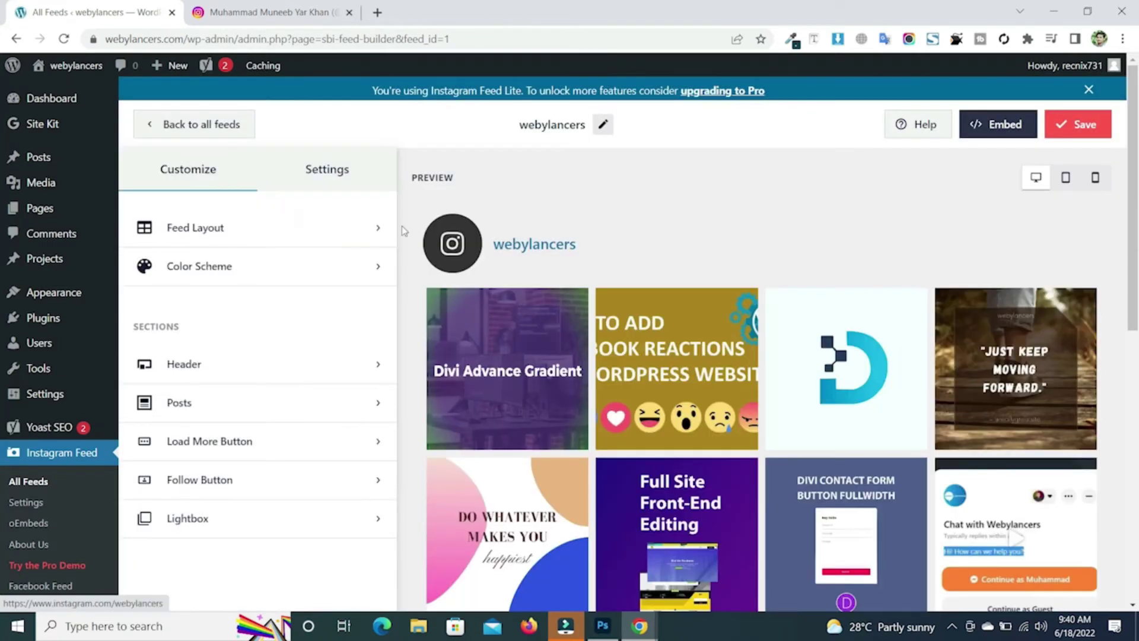
pyautogui.click(313, 240)
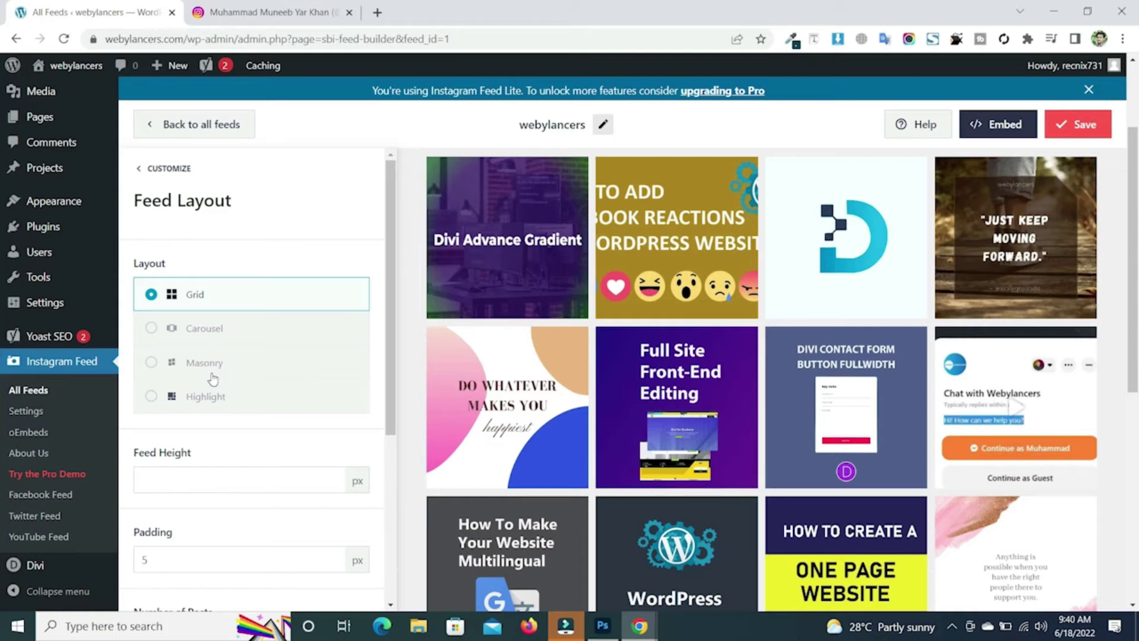
pyautogui.click(169, 170)
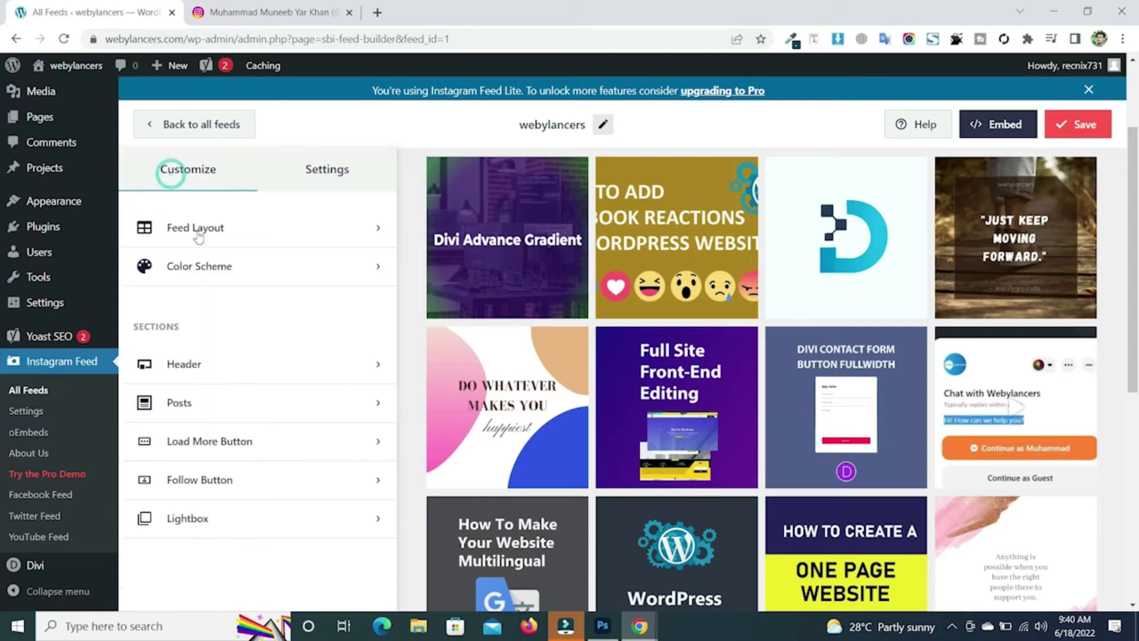
pyautogui.click(211, 286)
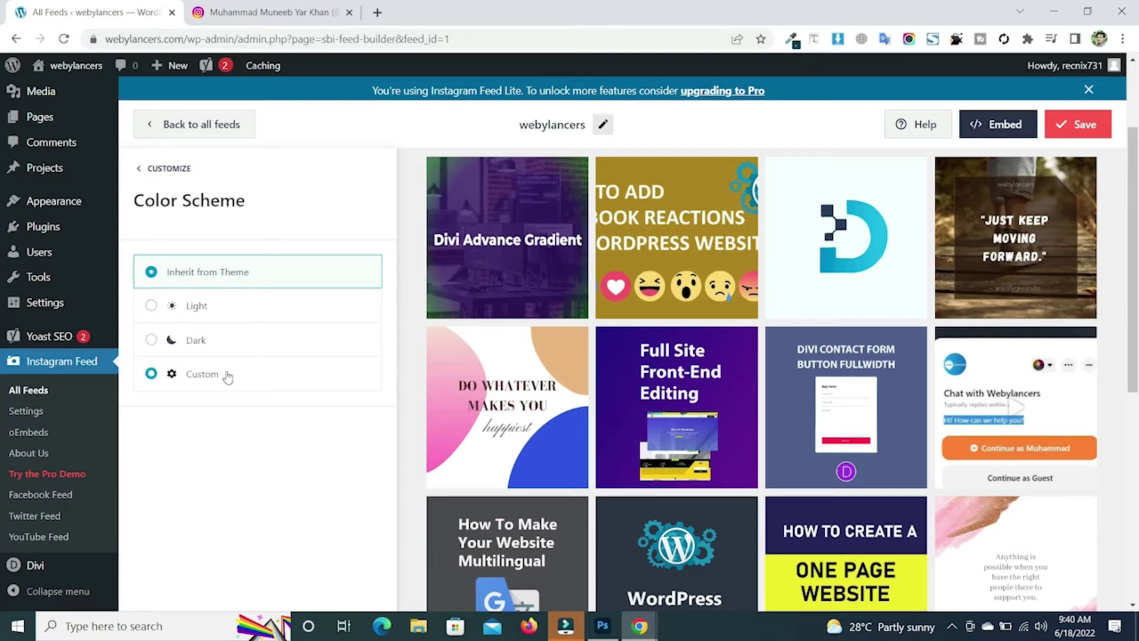
# - Look over the feed's Header settings without changing them
pyautogui.click(171, 171)
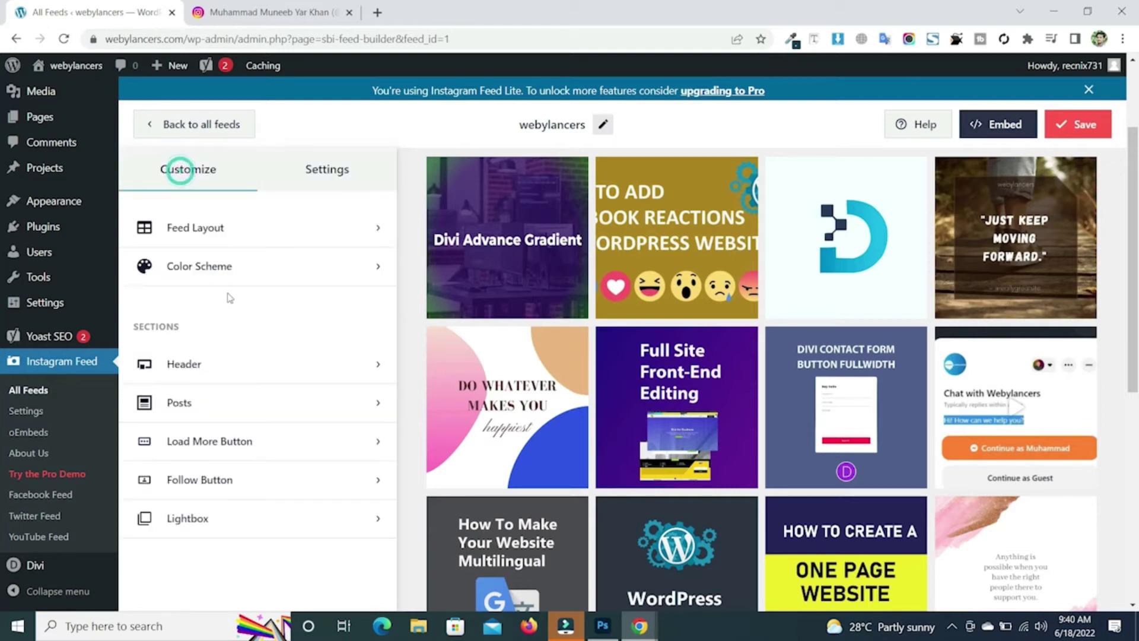
pyautogui.click(232, 361)
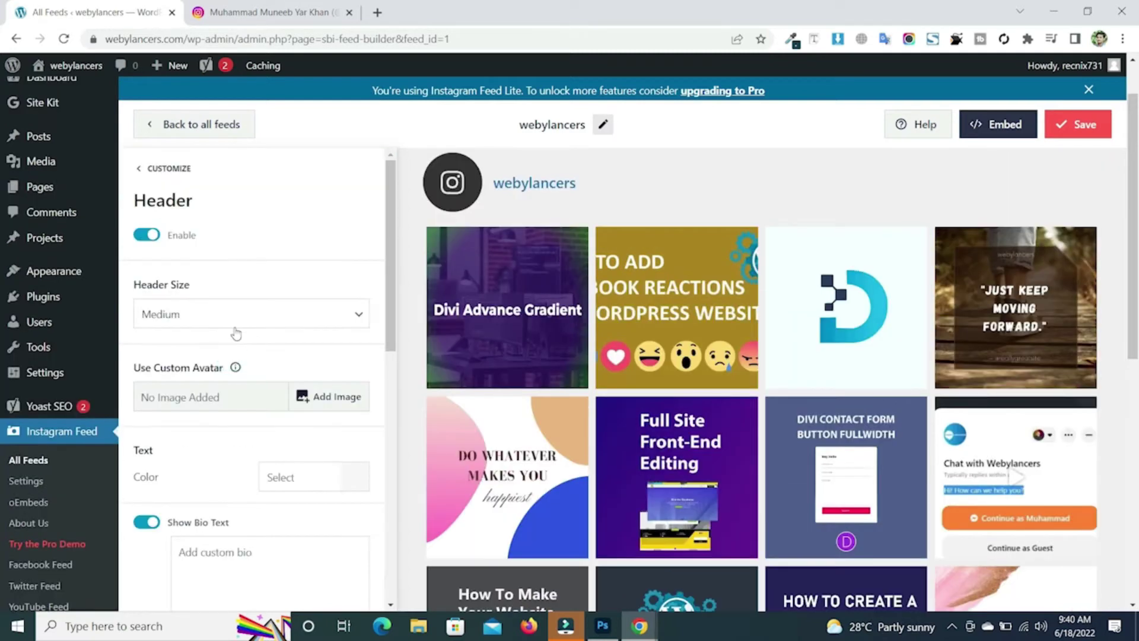
pyautogui.moveTo(389, 287)
pyautogui.mouseDown()
pyautogui.moveTo(384, 539)
pyautogui.moveTo(386, 295)
pyautogui.mouseUp()
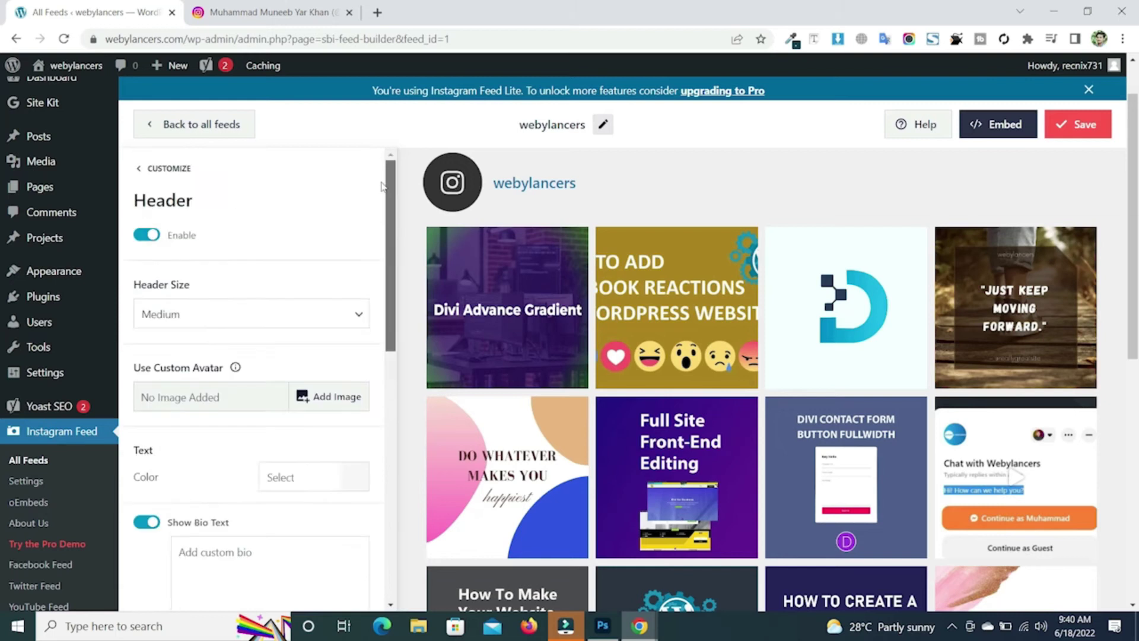
pyautogui.click(172, 169)
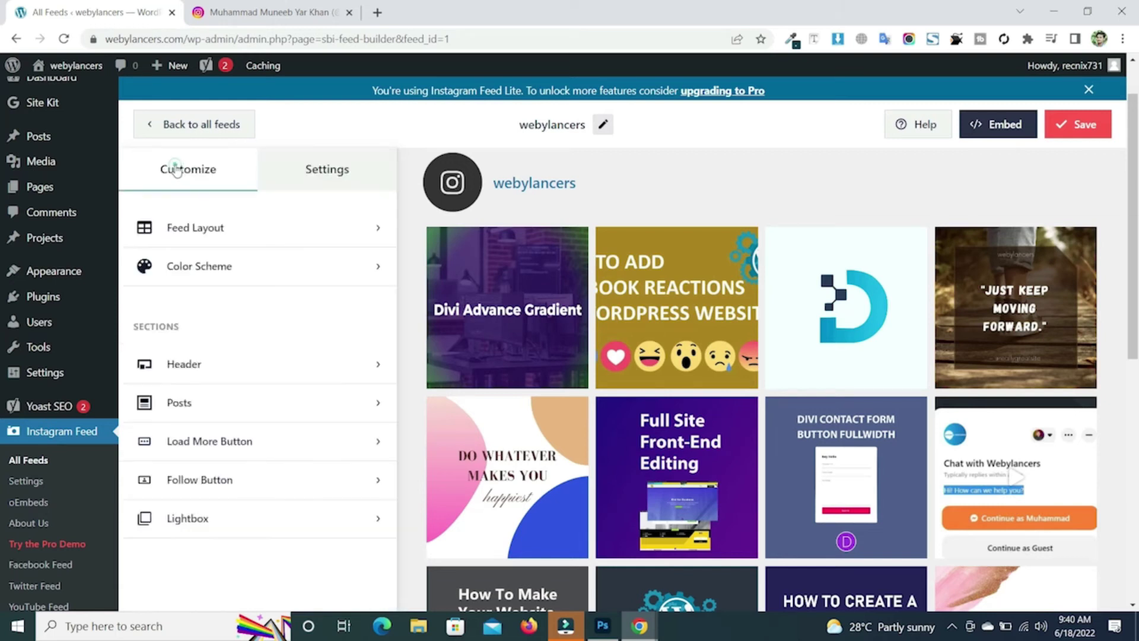
# - Check Posts > Images and Videos, keeping the Auto-detect image resolution
pyautogui.click(290, 420)
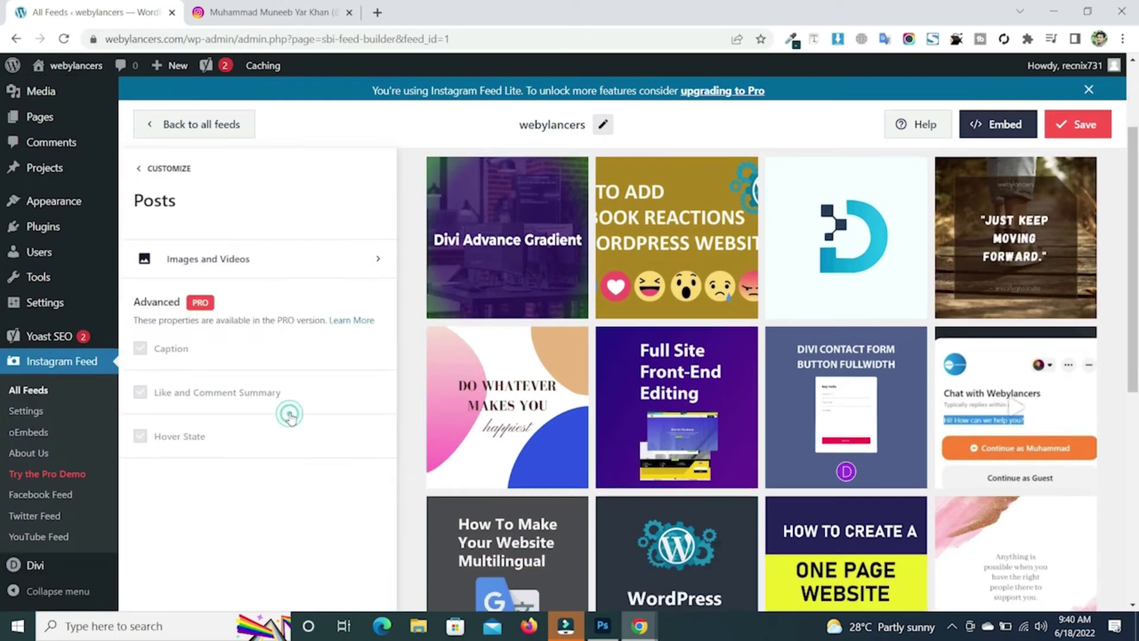
pyautogui.click(288, 259)
pyautogui.click(246, 335)
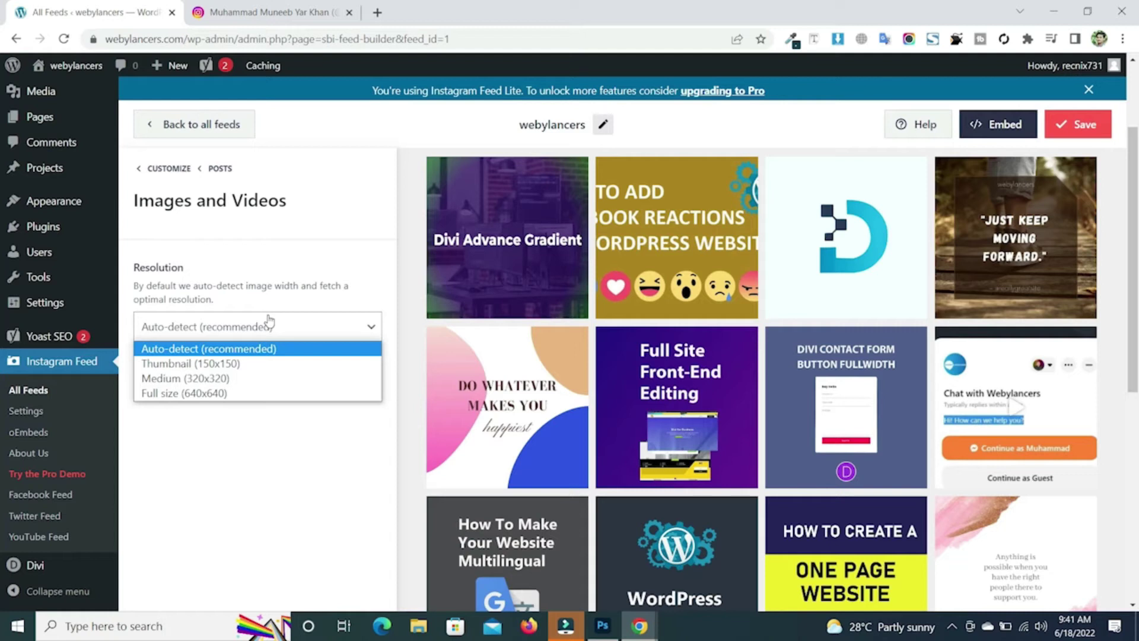
pyautogui.click(268, 322)
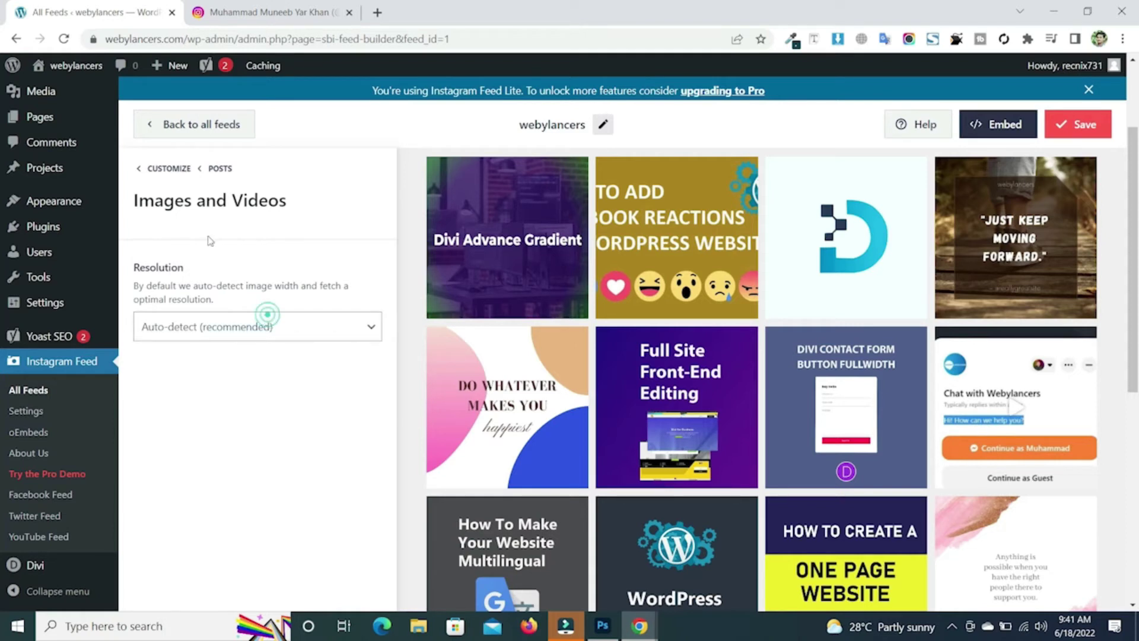
# - Show Settings > Sources, listing webylancers as the User Timeline source
pyautogui.click(171, 168)
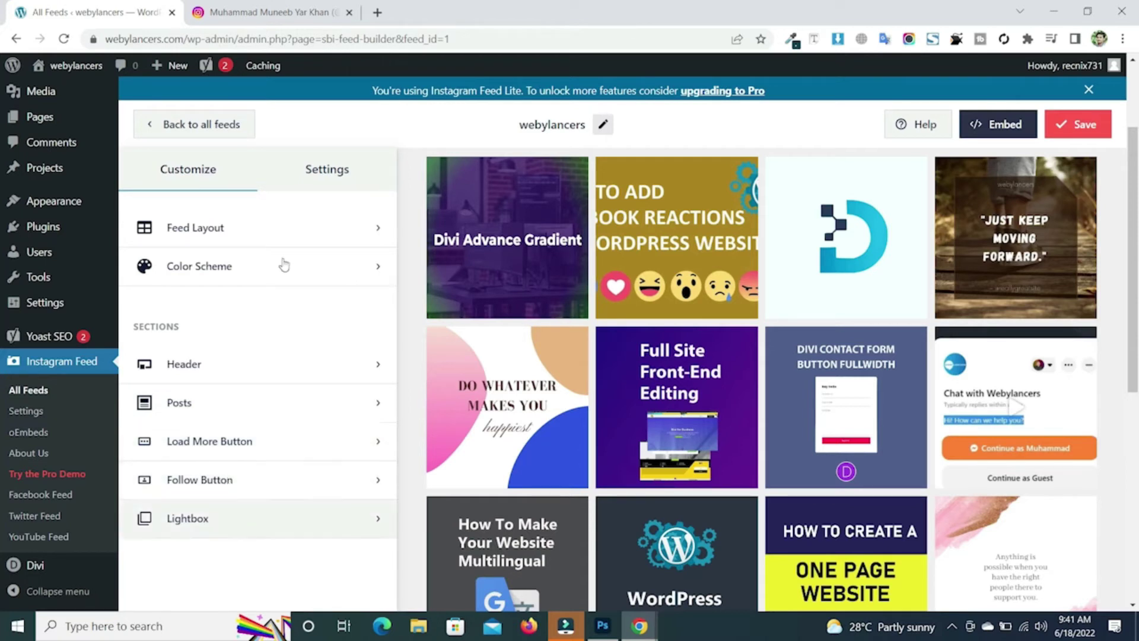
pyautogui.click(321, 155)
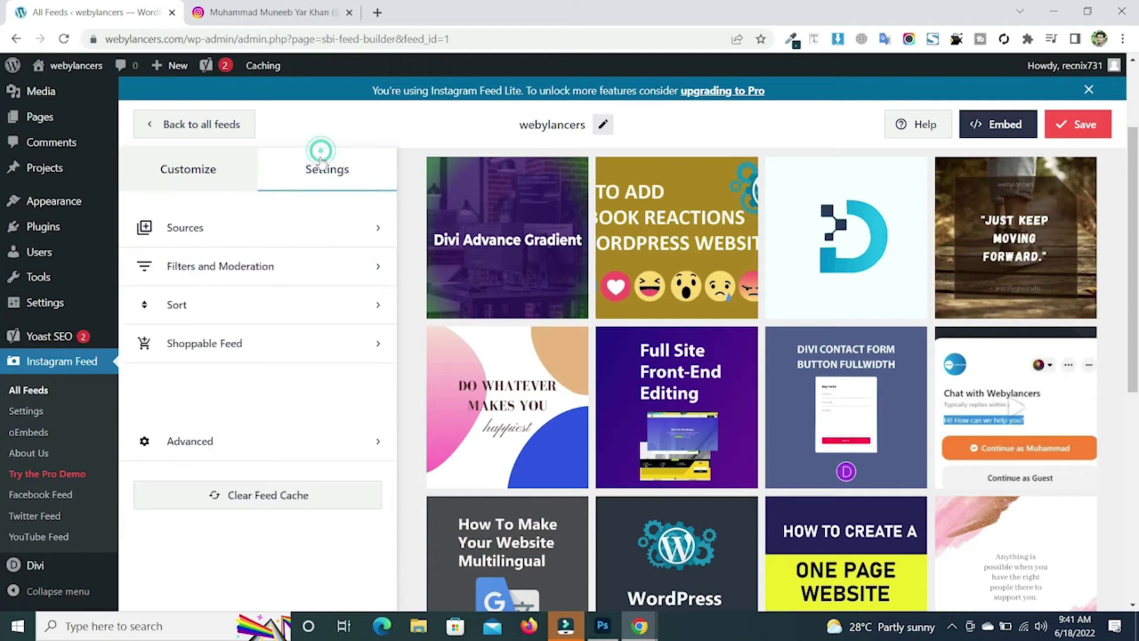
pyautogui.click(265, 221)
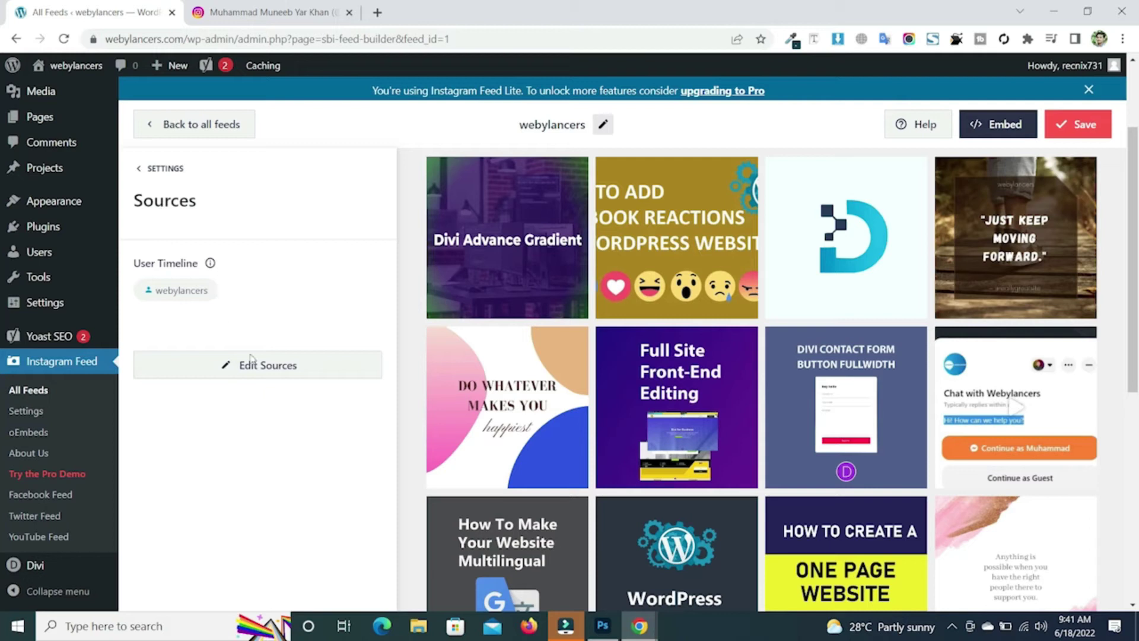
# - Return to the Customize options and bring up Feed Layout
pyautogui.click(165, 169)
pyautogui.click(172, 172)
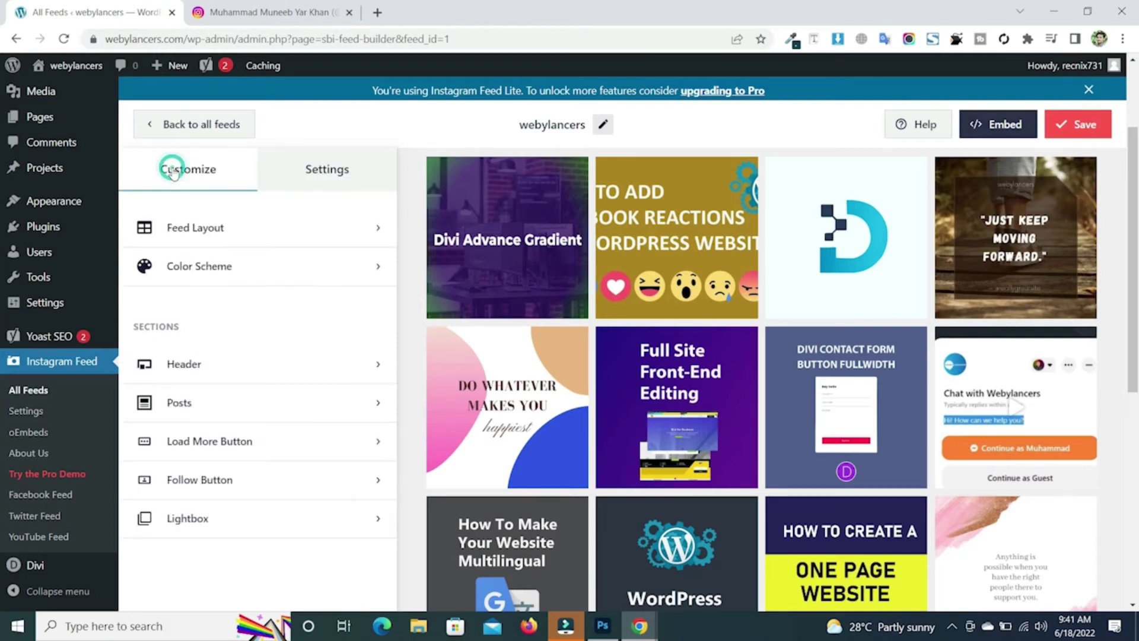
pyautogui.click(203, 226)
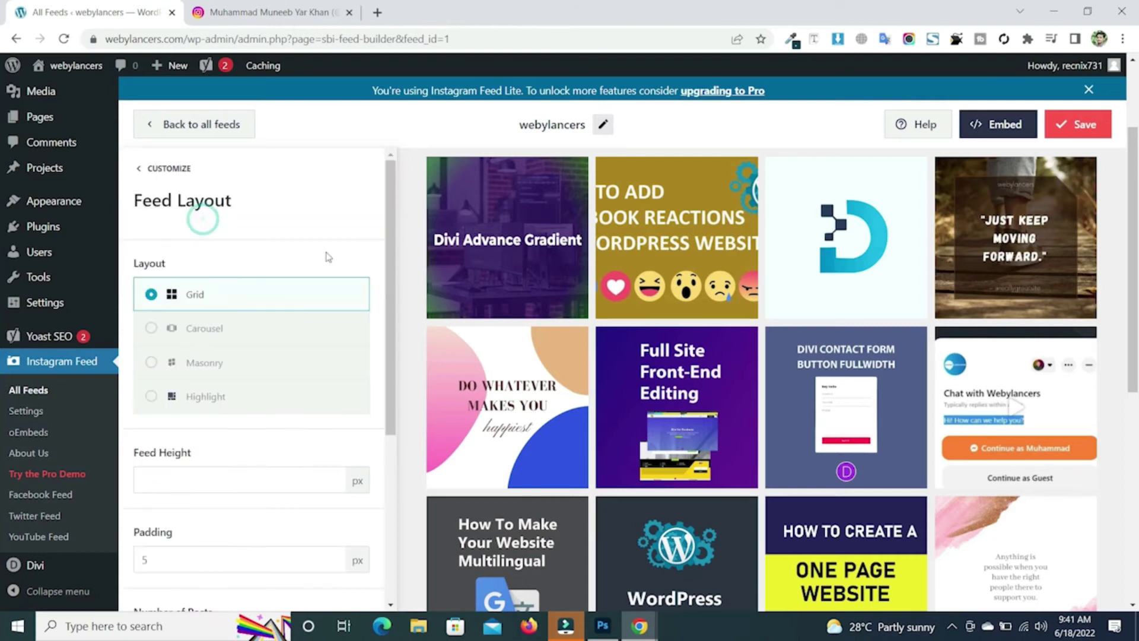
pyautogui.moveTo(394, 237); pyautogui.dragTo(420, 421)
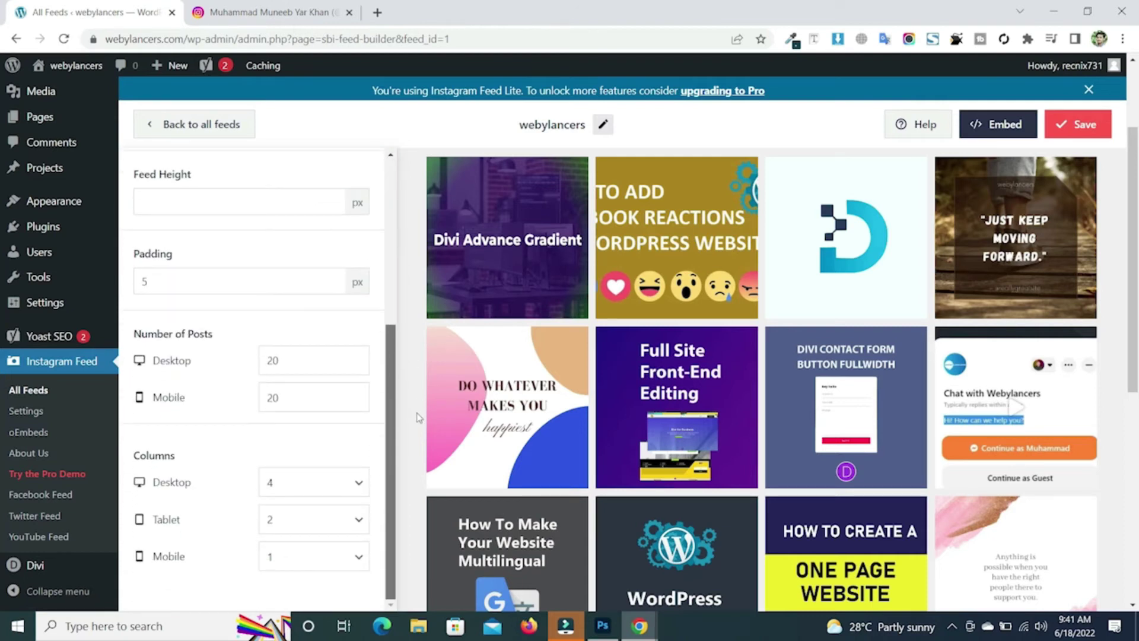
# - Set Number of Posts to 8 on desktop and 4 on mobile
pyautogui.click(289, 363)
pyautogui.press('BackSpace')
pyautogui.press('BackSpace')
pyautogui.write('8')
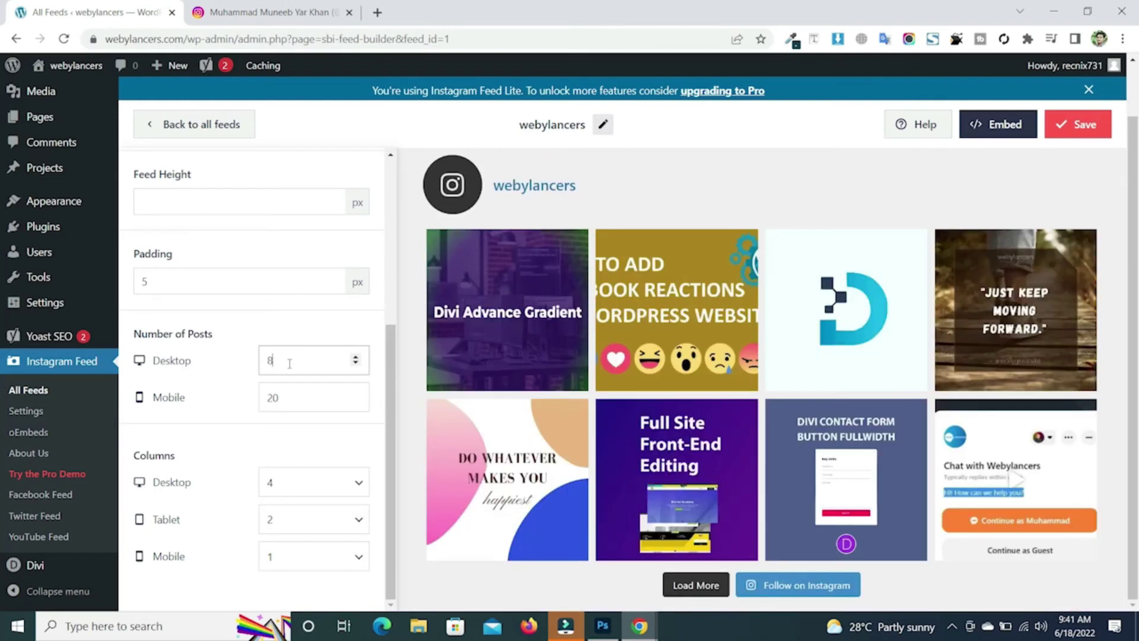
pyautogui.click(285, 398)
pyautogui.doubleClick(286, 396)
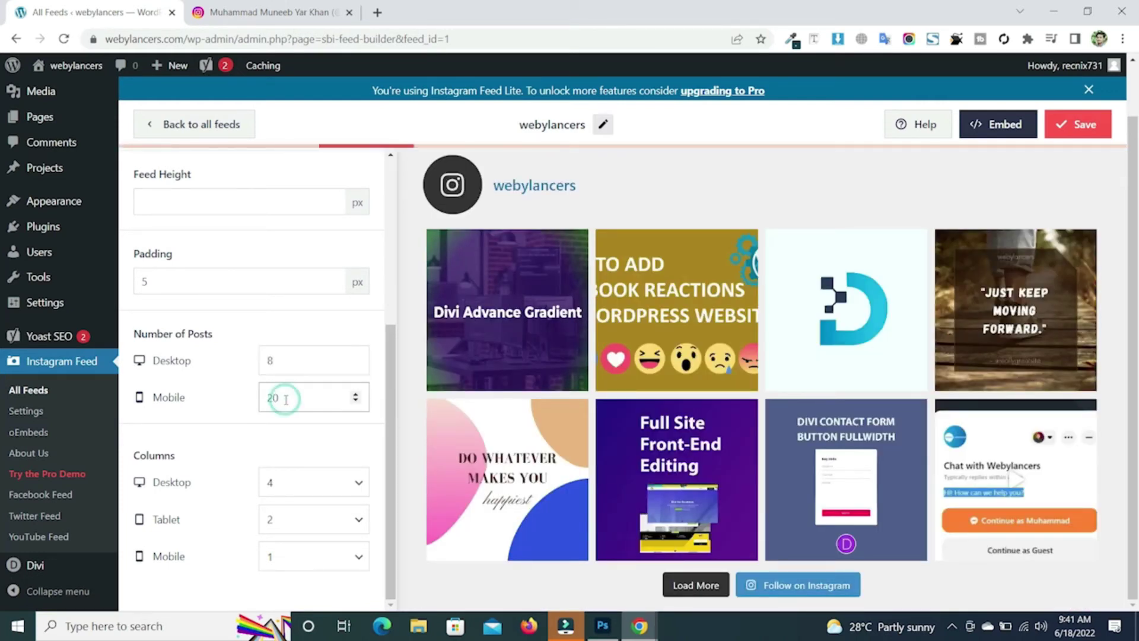
pyautogui.press('BackSpace')
pyautogui.write('4')
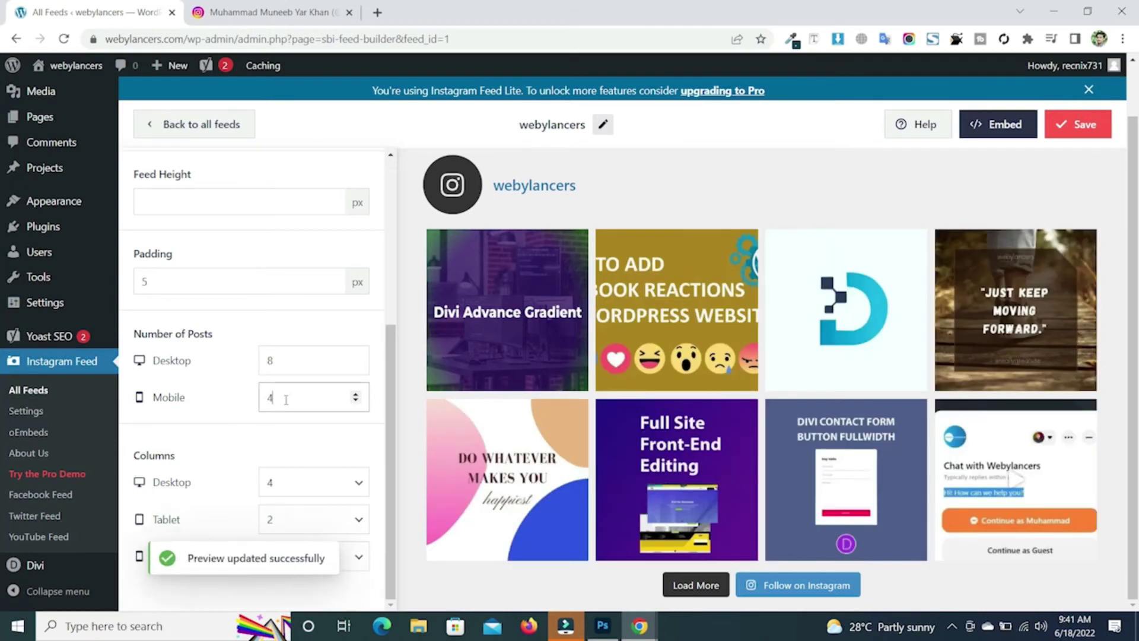
# - Save the feed and copy its [instagram-feed feed=1] shortcode from the Embed options
pyautogui.click(1070, 129)
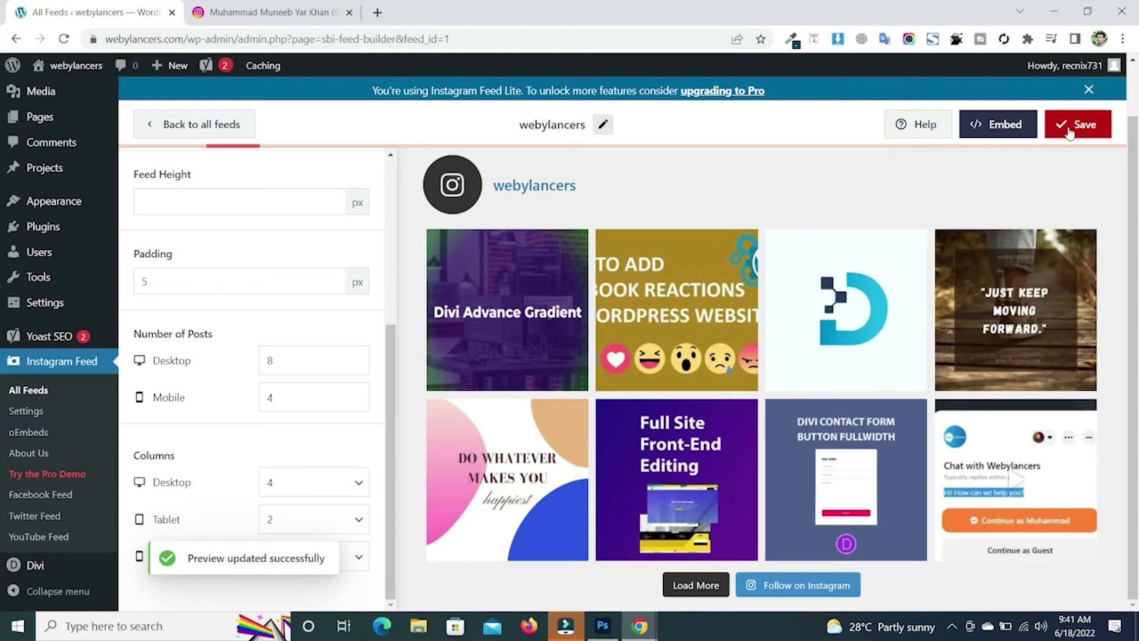
pyautogui.click(1000, 132)
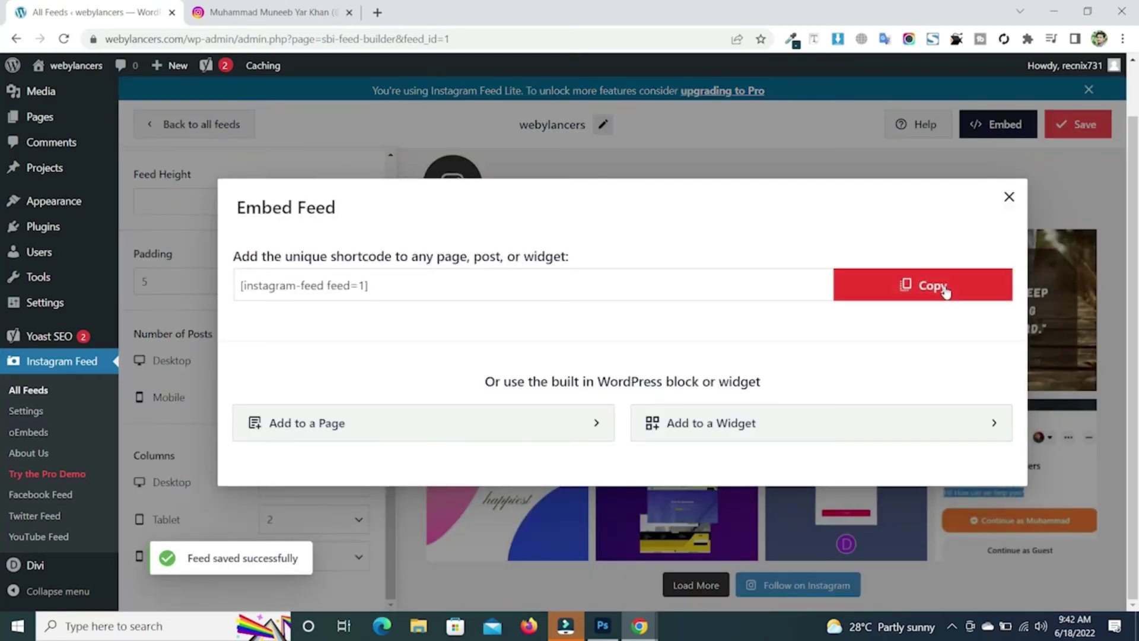
pyautogui.click(945, 290)
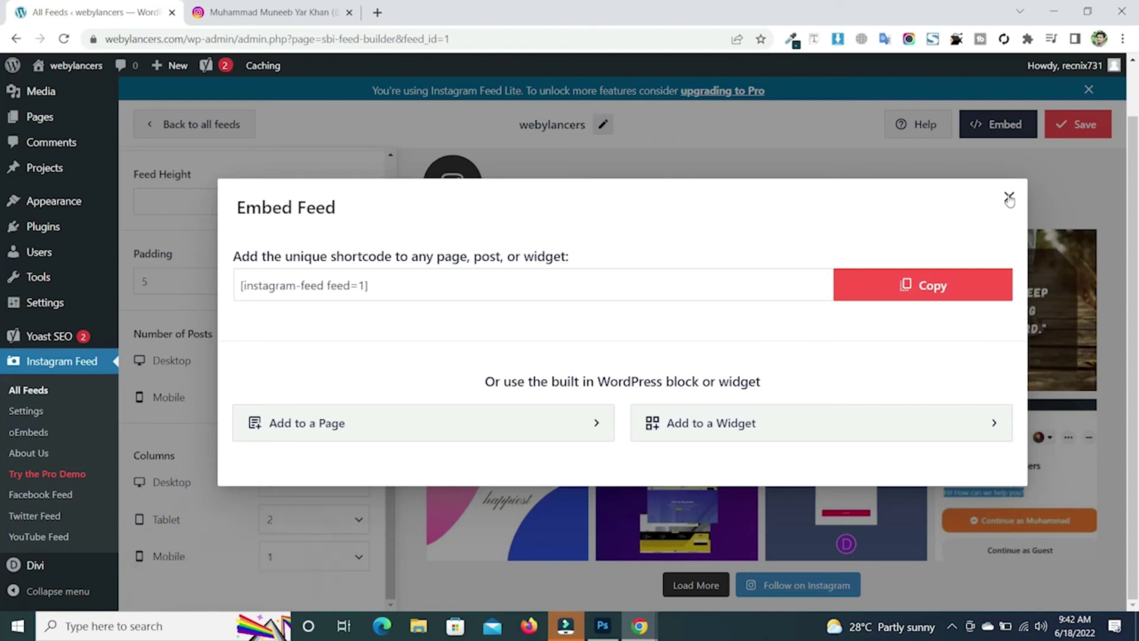
pyautogui.click(1009, 197)
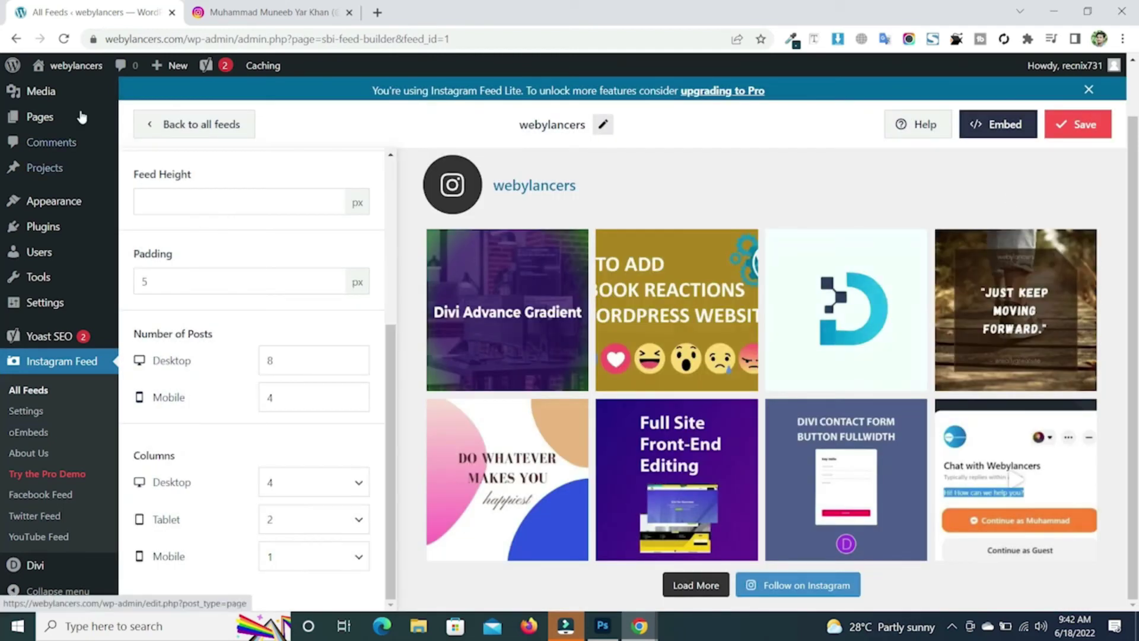
# - Open the site's homepage in a new browser tab from the admin bar site name
pyautogui.moveTo(69, 75)
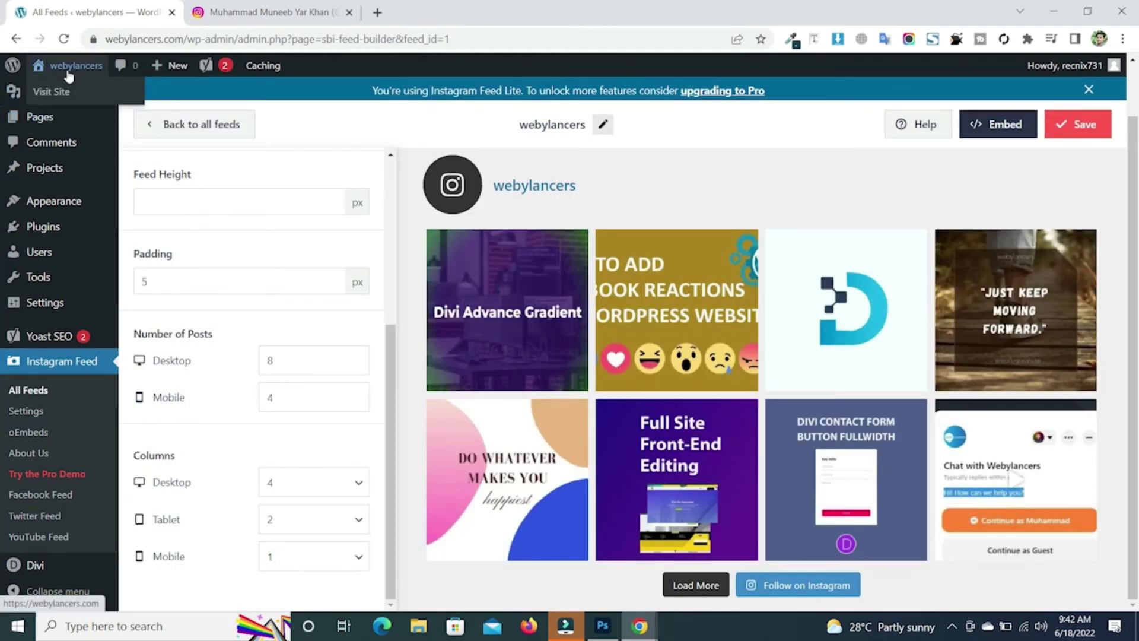
pyautogui.rightClick(69, 76)
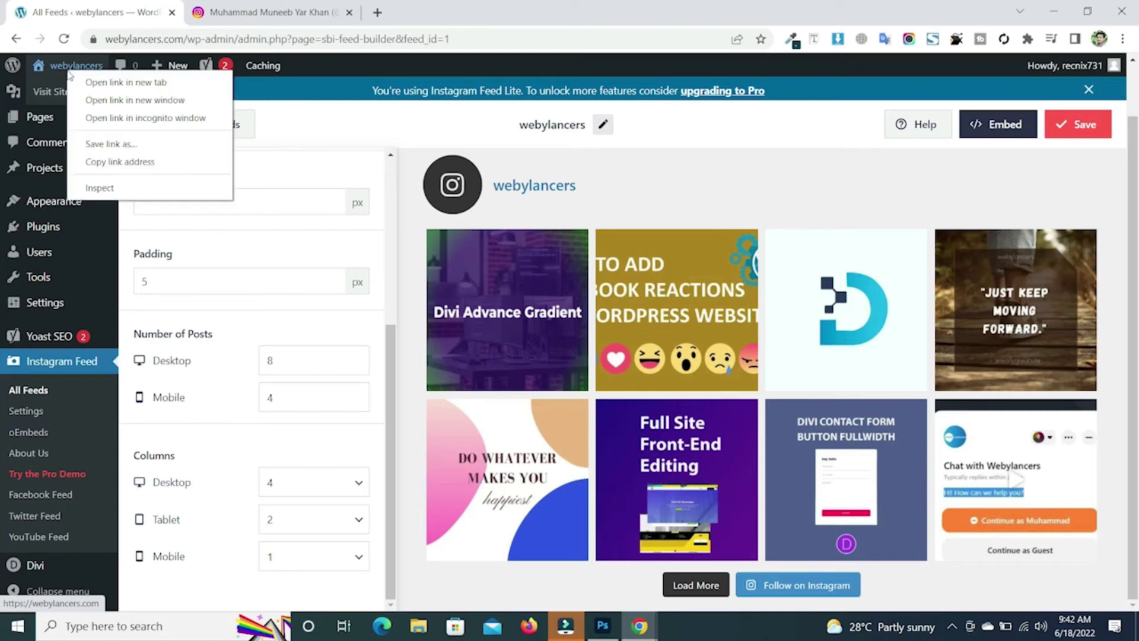
pyautogui.click(113, 82)
# - Open the homepage in Divi's Visual Builder and add a one-column Regular section below the hero
pyautogui.click(273, 12)
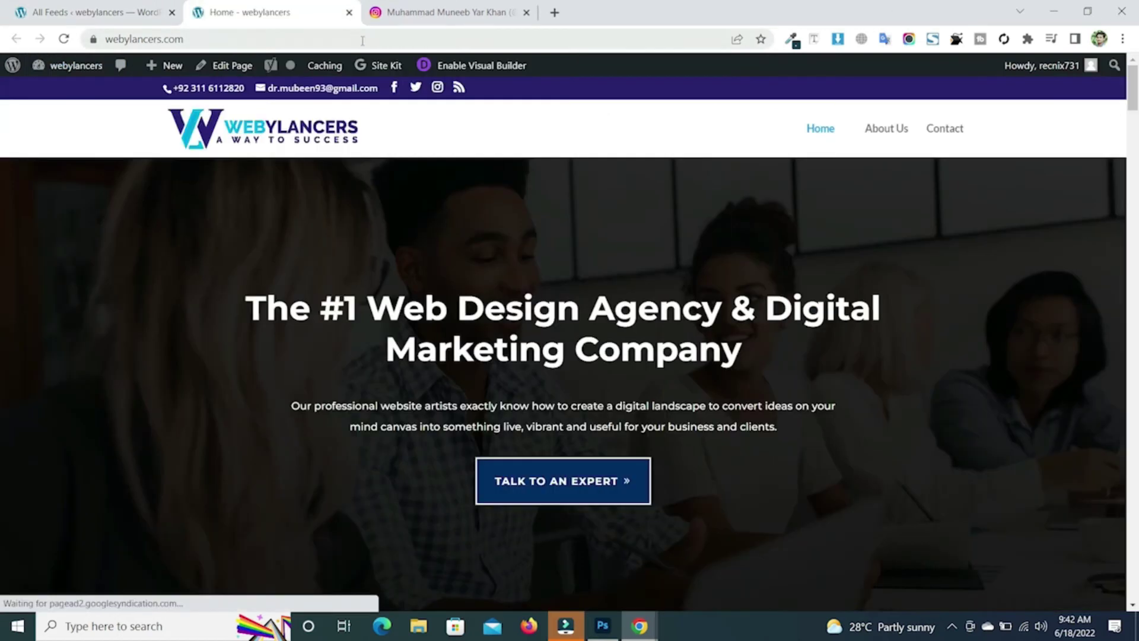
pyautogui.click(455, 63)
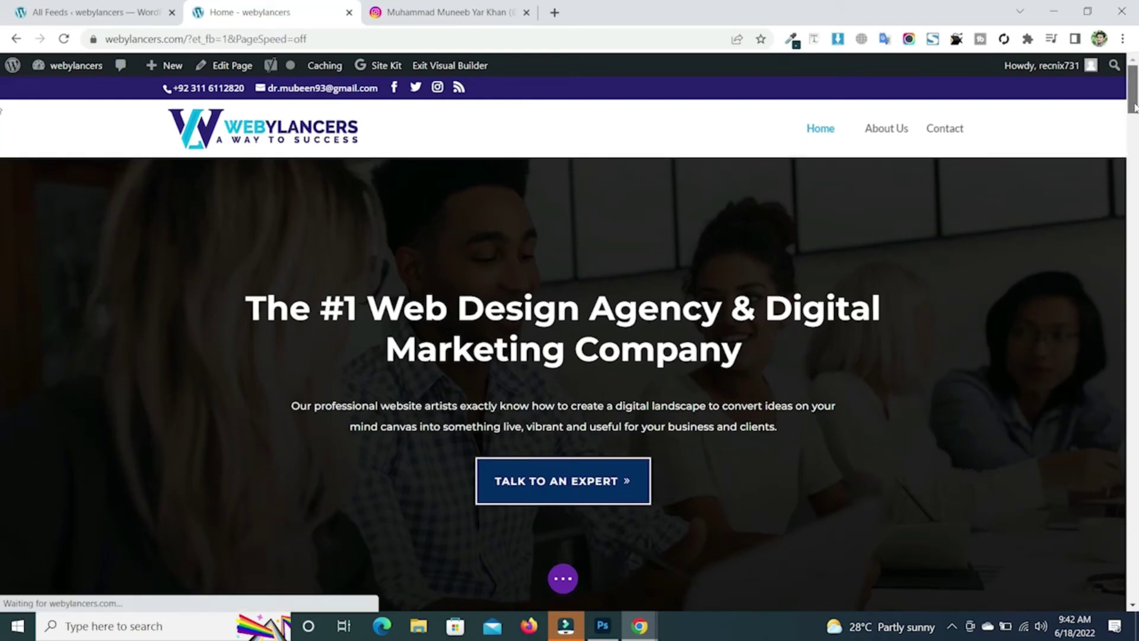
pyautogui.scroll(-5, 3, 135)
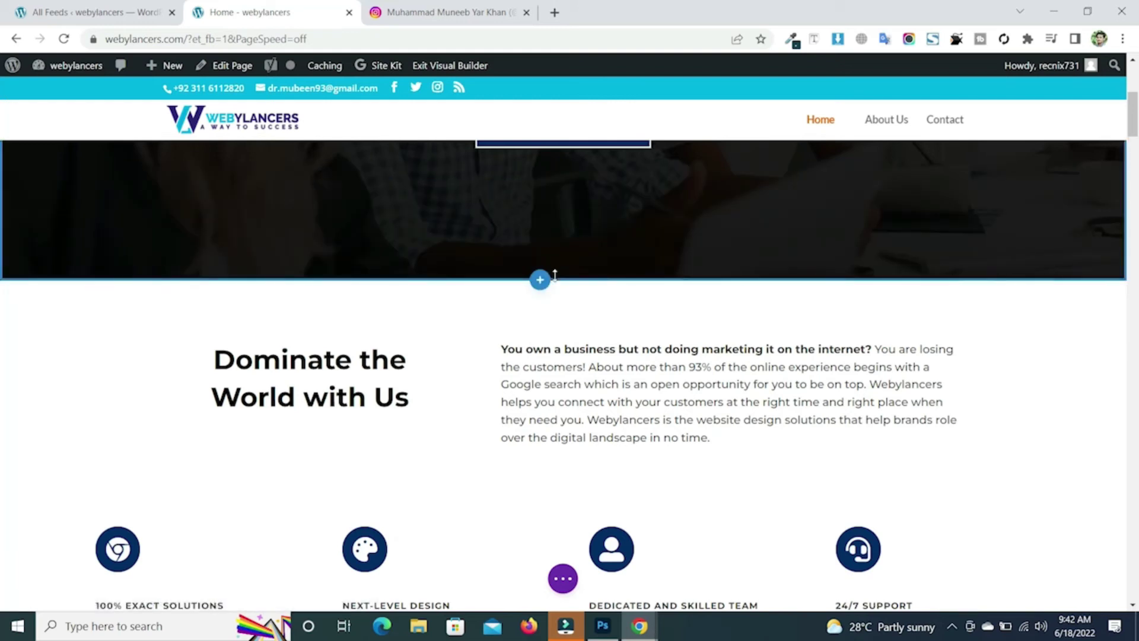
pyautogui.click(540, 280)
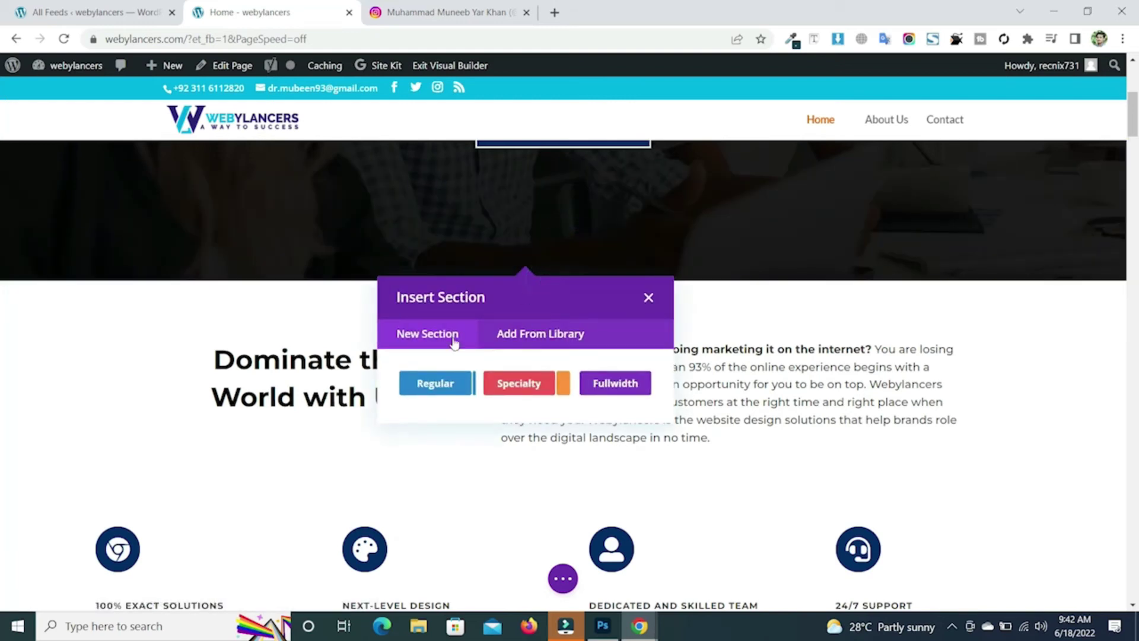
pyautogui.click(436, 376)
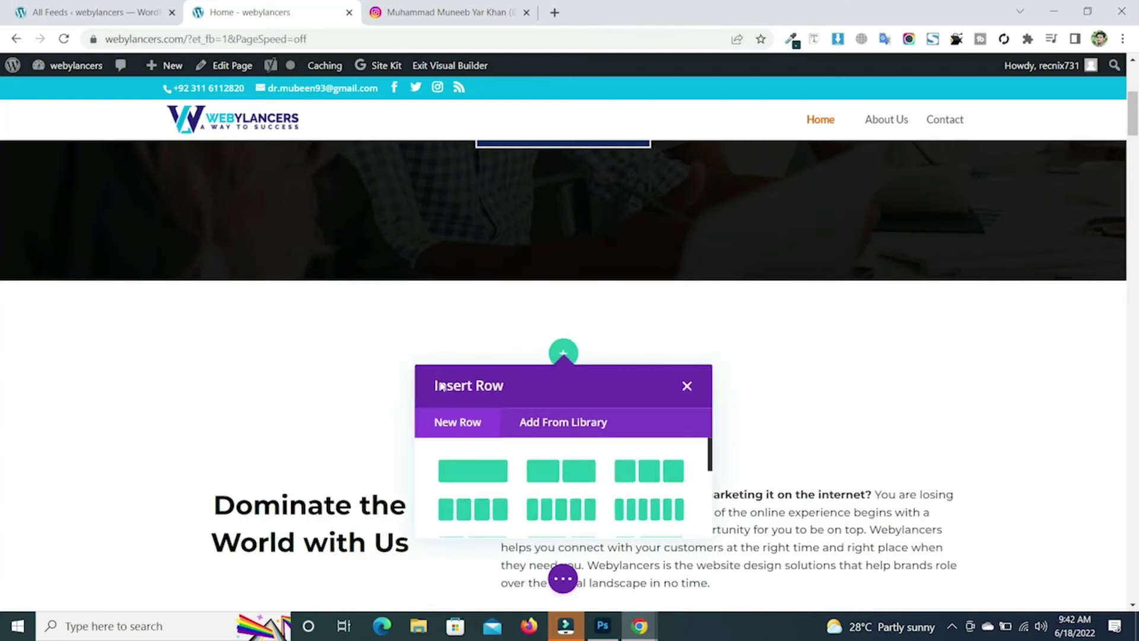
pyautogui.click(484, 472)
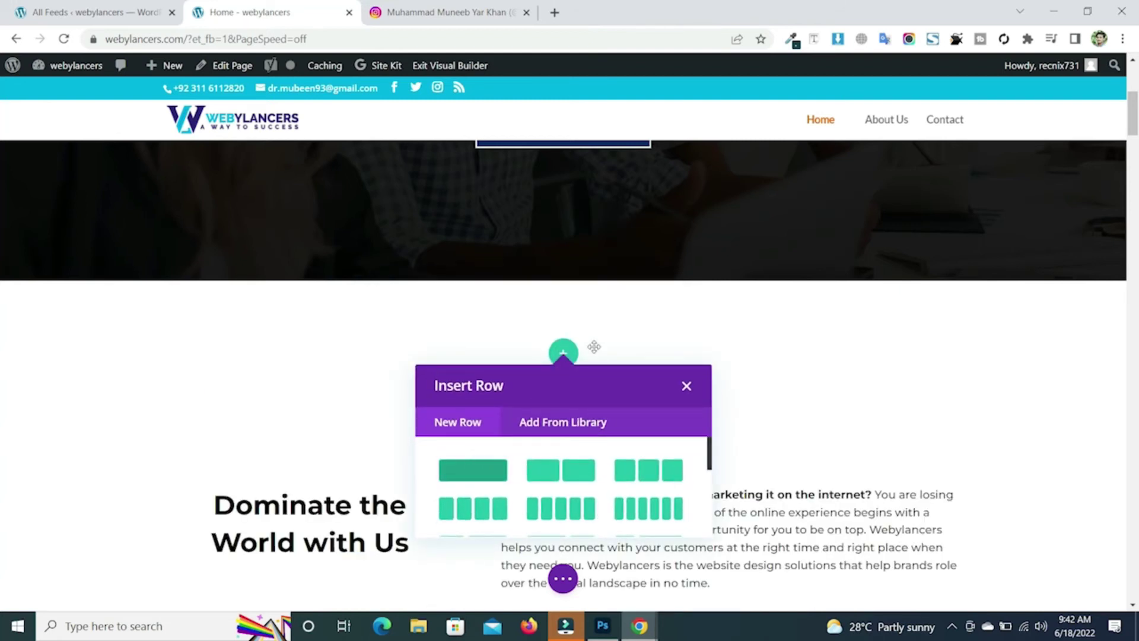
# - Insert a Code module into the new row and paste the [instagram-feed feed=1] shortcode
pyautogui.write('cod')
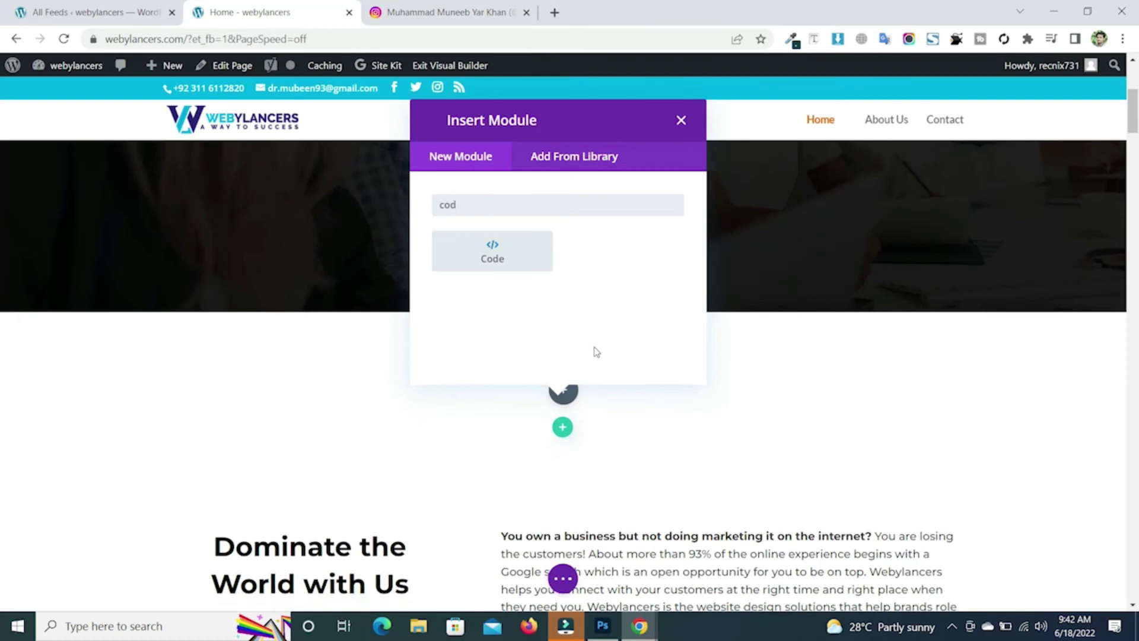
pyautogui.click(510, 258)
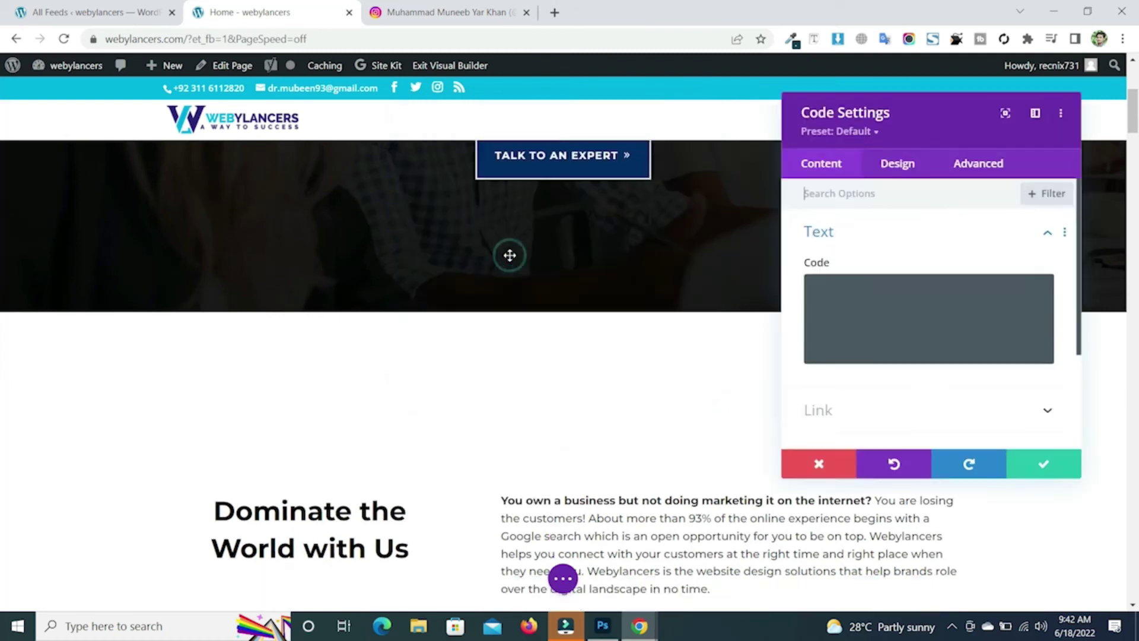
pyautogui.click(844, 298)
pyautogui.hotkey('ctrl', 'v')
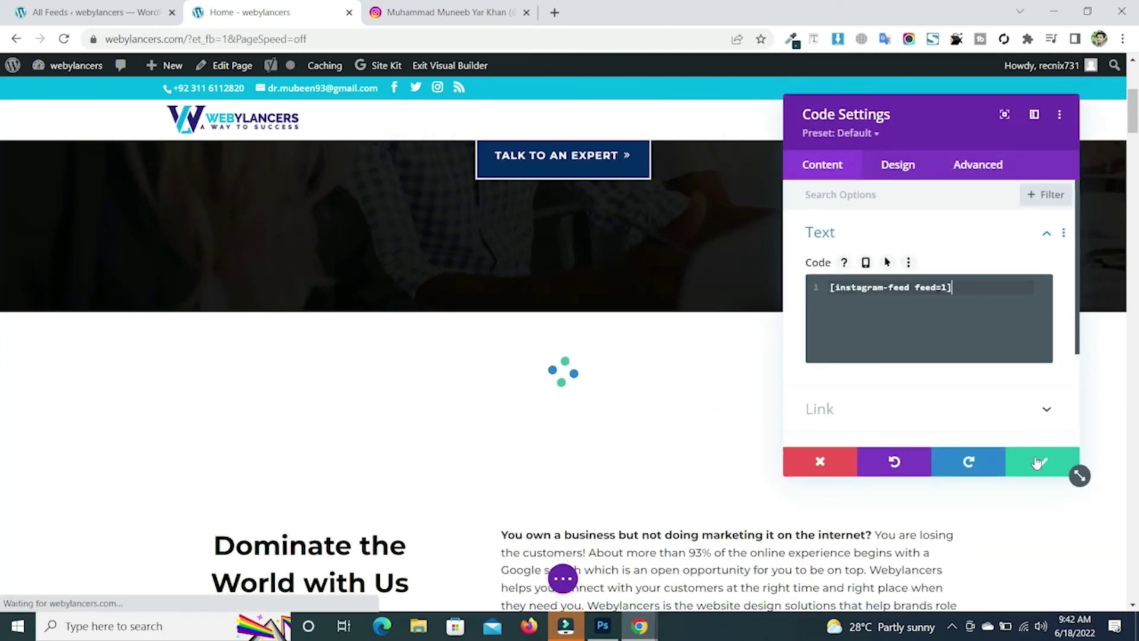
# - Save the Code module, check the Instagram grid renders on the homepage, and return to the feed builder
pyautogui.click(1038, 462)
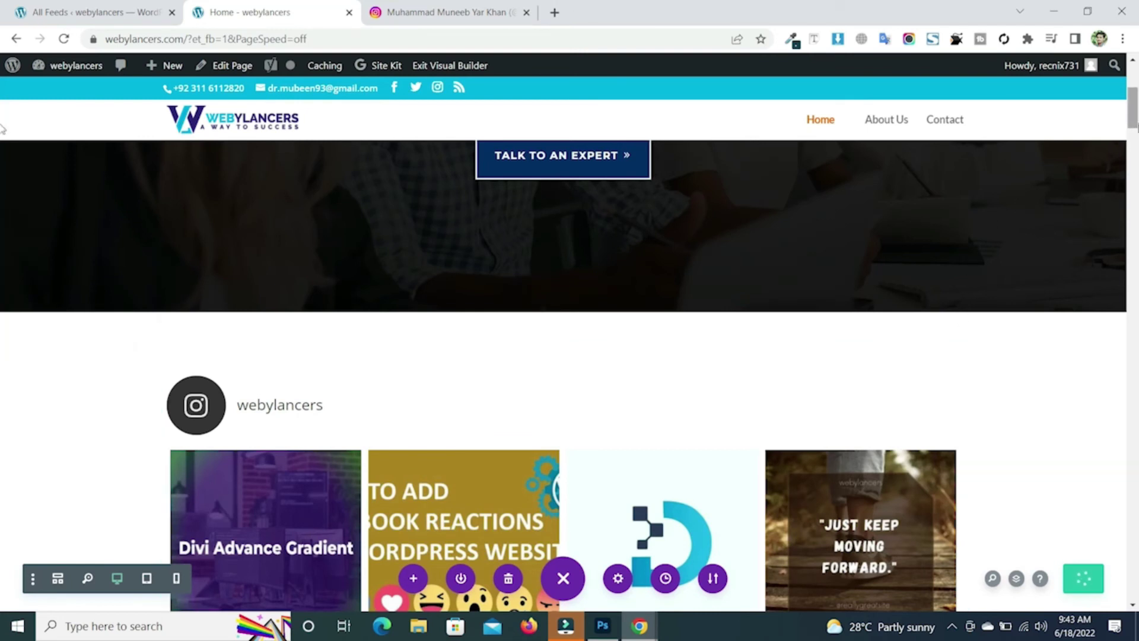
pyautogui.scroll(-4, 2, 127)
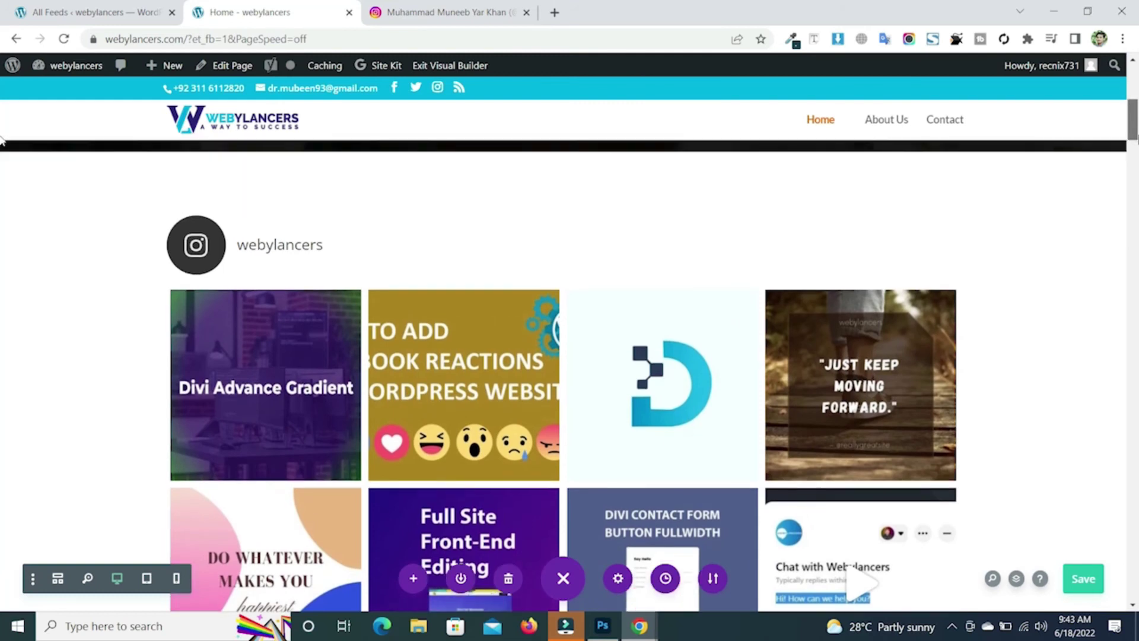
pyautogui.scroll(-1, 2, 145)
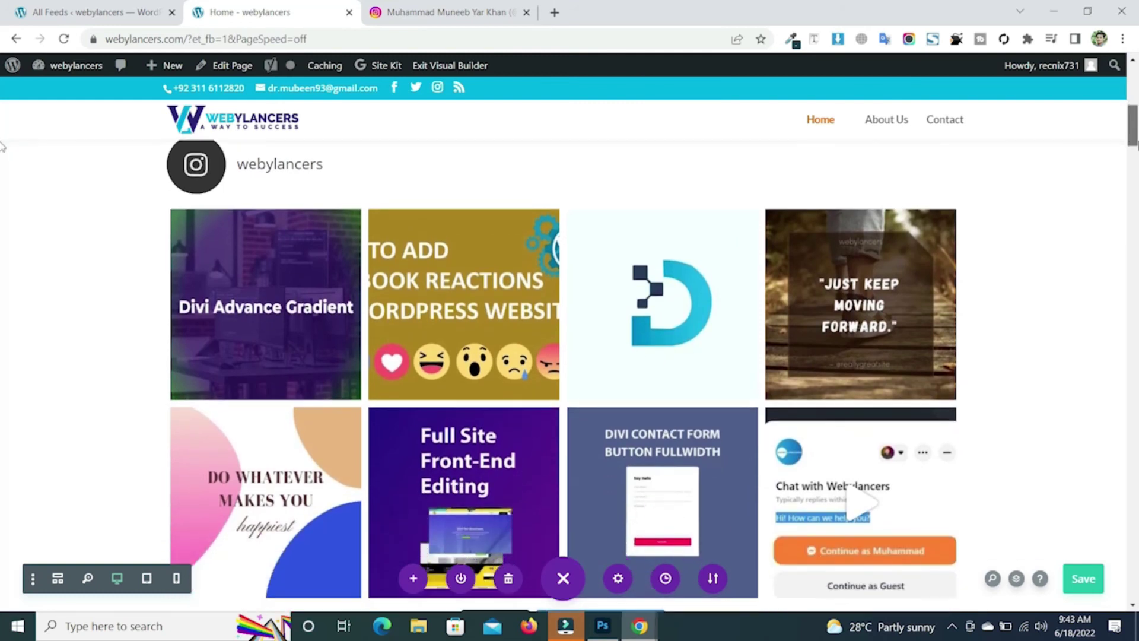
pyautogui.scroll(-1, 2, 145)
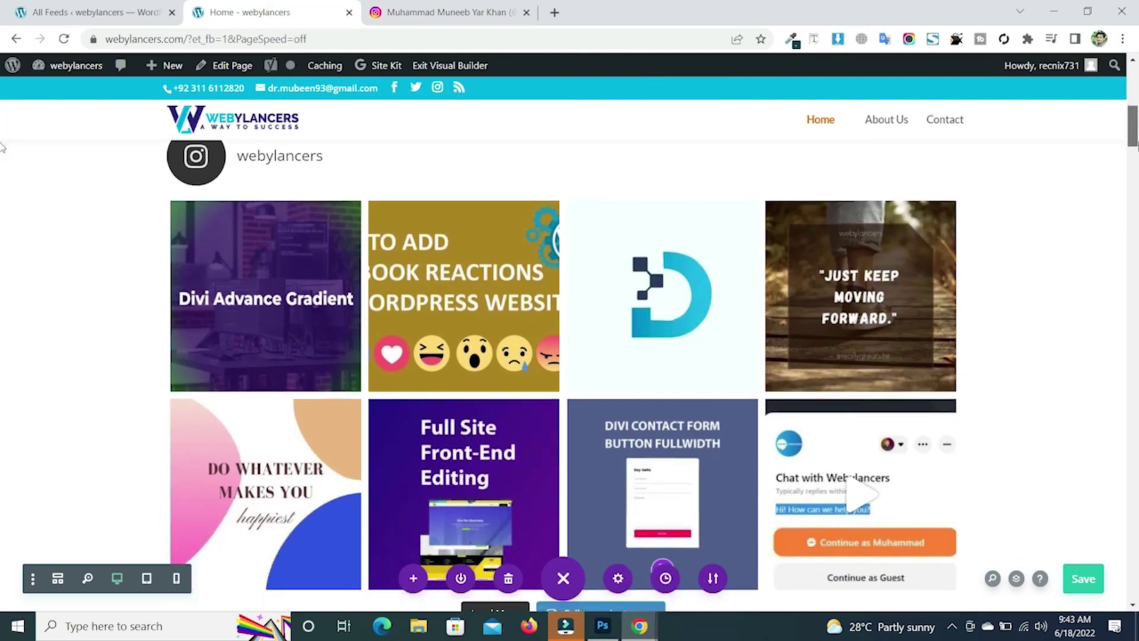
pyautogui.click(89, 5)
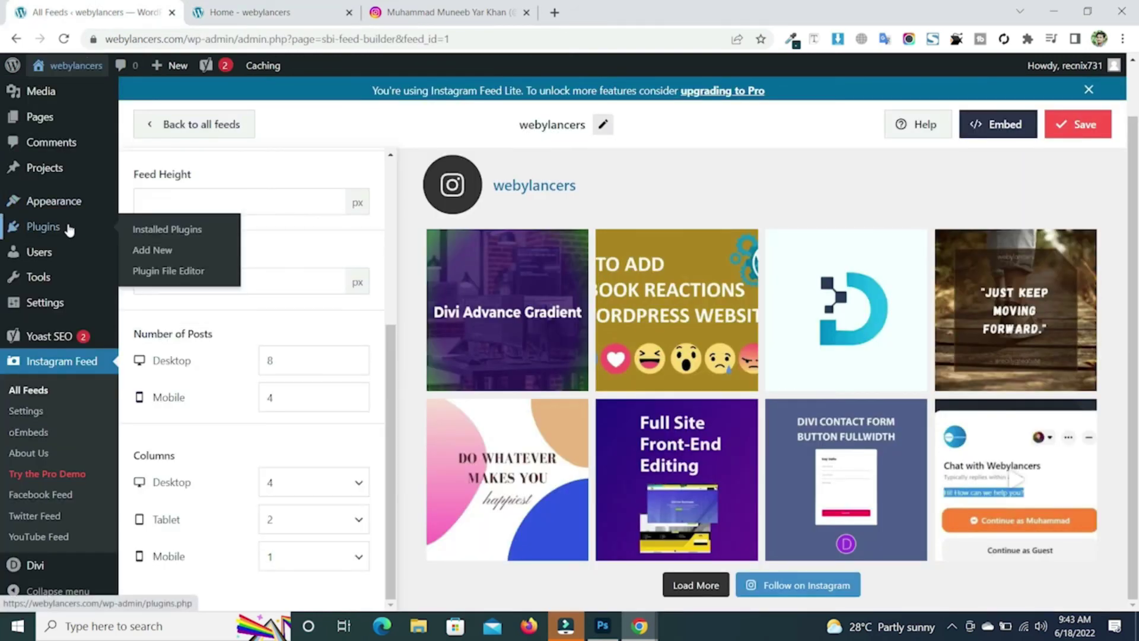
# - Add a new page titled 'Feed' and open it in the default block editor
pyautogui.moveTo(64, 122)
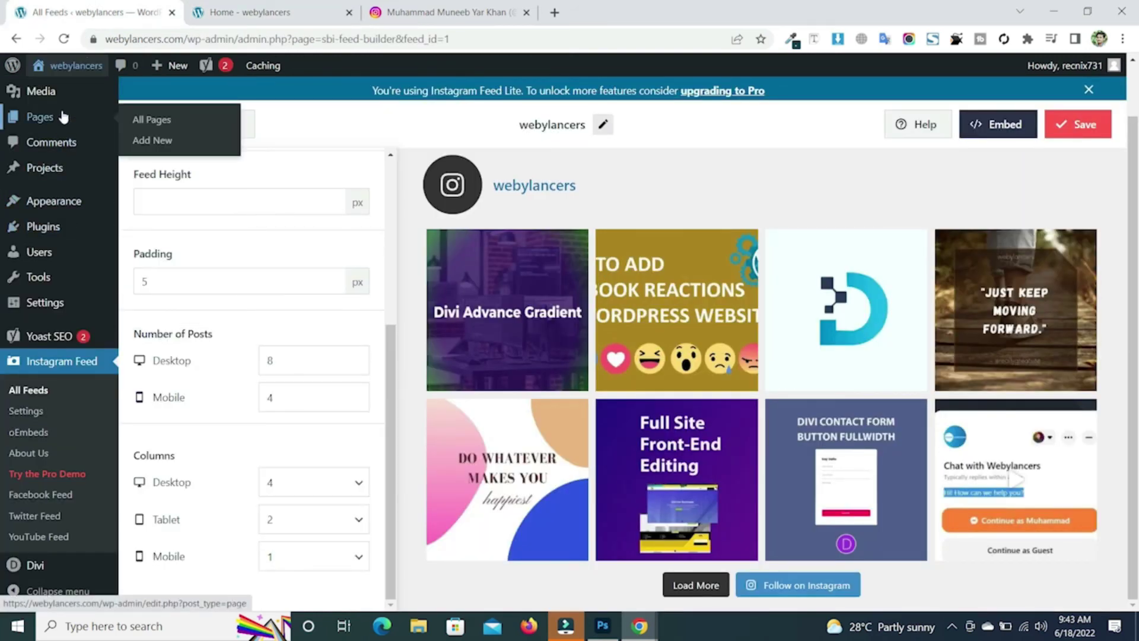
pyautogui.click(159, 148)
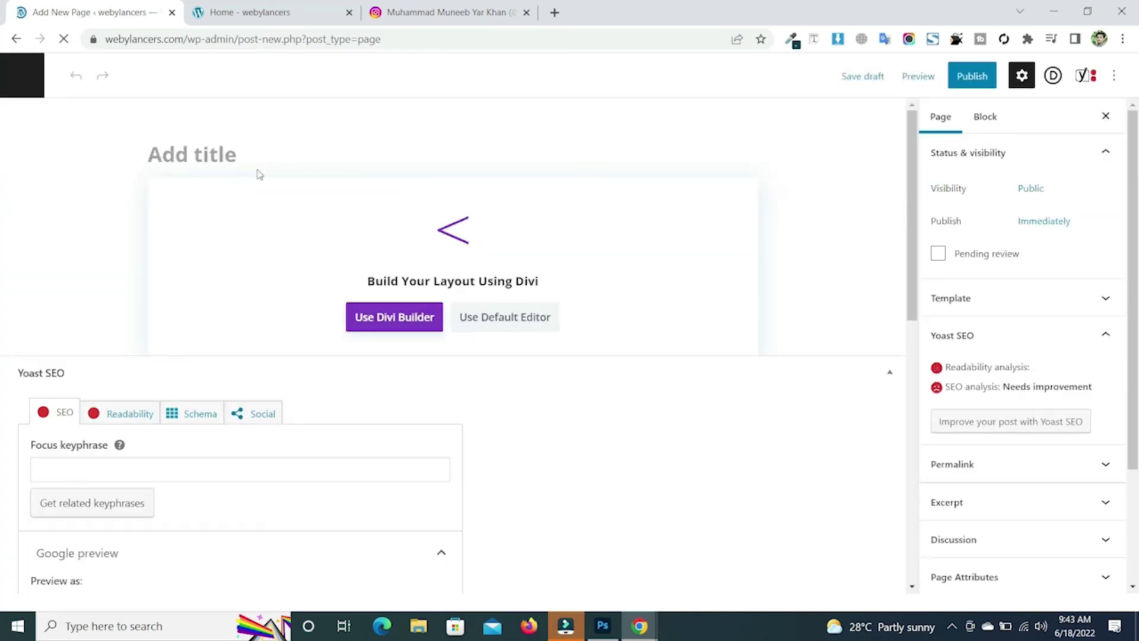
pyautogui.write('Feed')
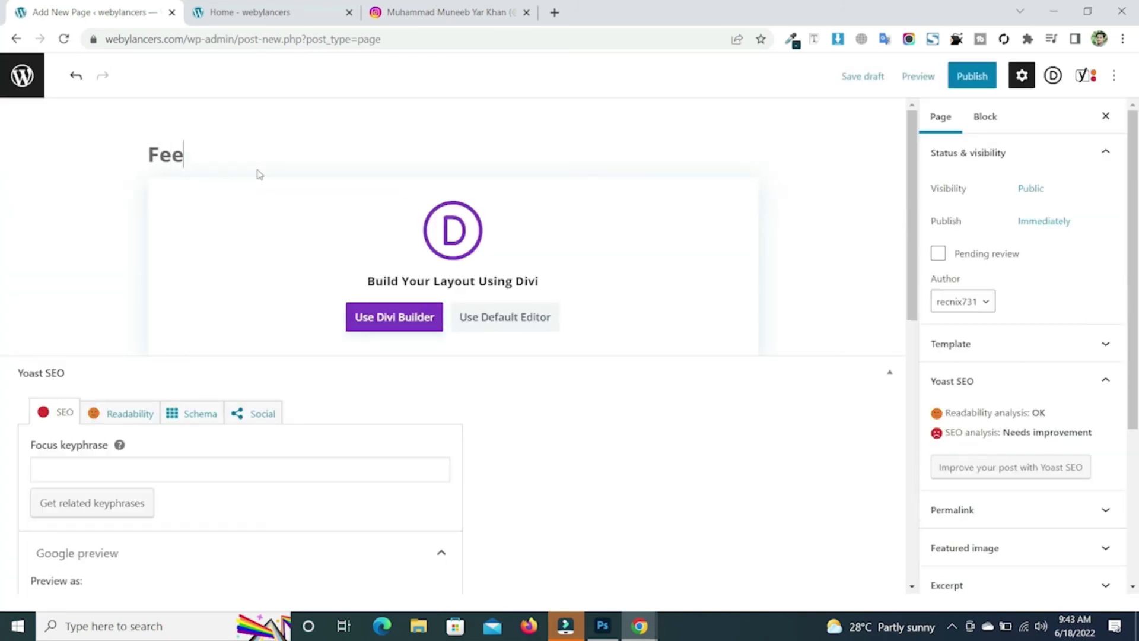
pyautogui.click(514, 308)
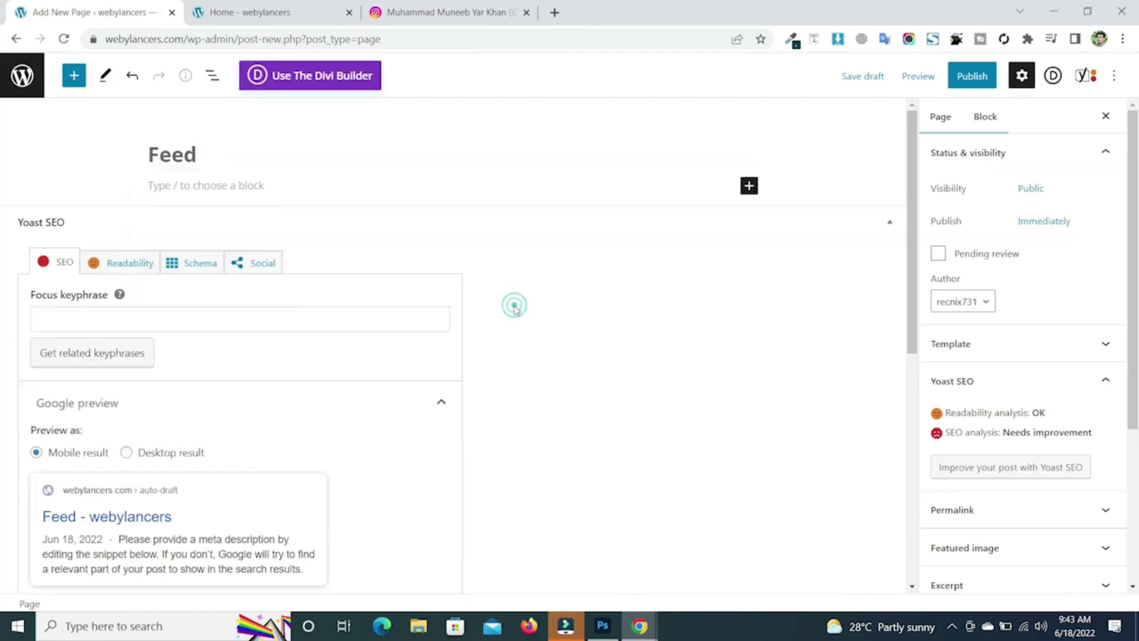
# - Insert an Instagram Feed block showing the eight-post grid with Load More and Follow buttons
pyautogui.click(748, 187)
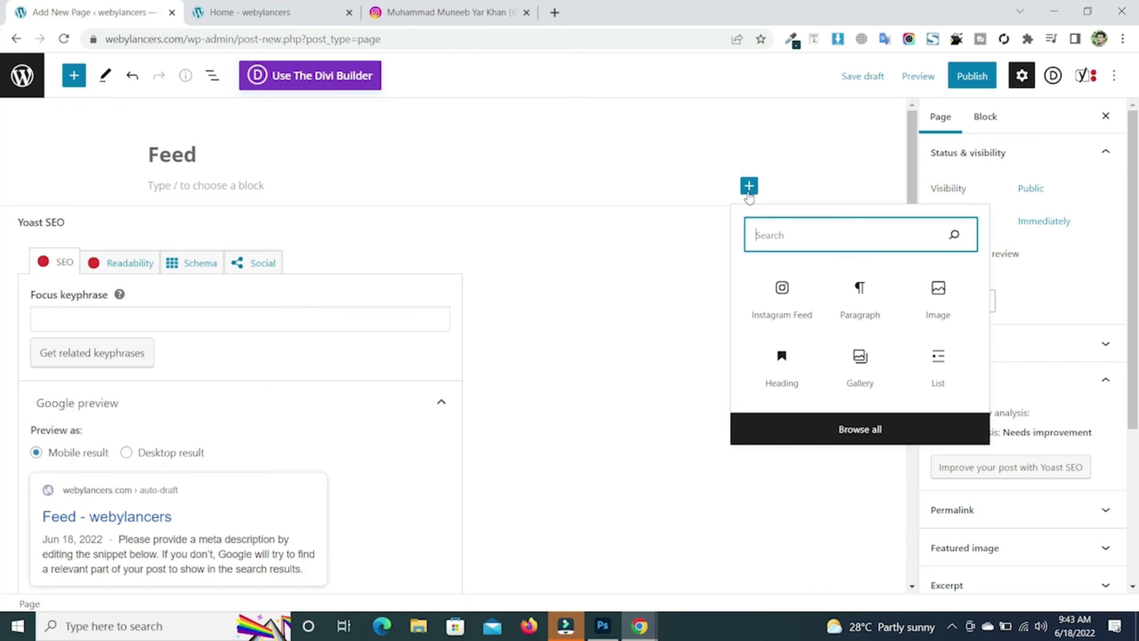
pyautogui.click(771, 309)
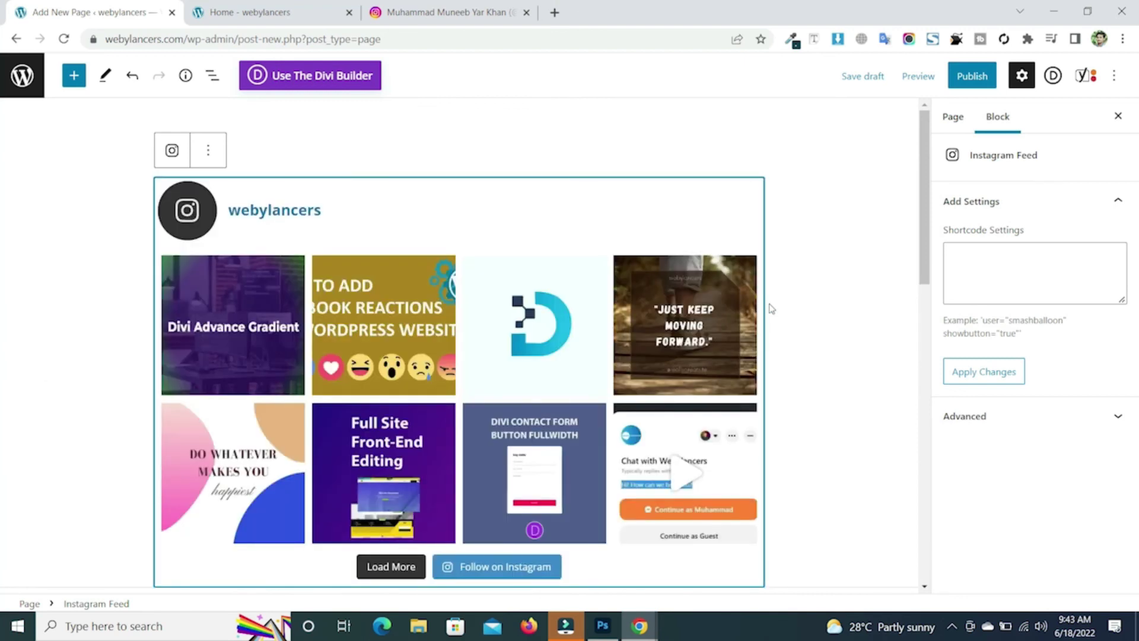
pyautogui.moveTo(927, 177)
pyautogui.mouseDown()
pyautogui.moveTo(929, 250)
pyautogui.moveTo(931, 175)
pyautogui.mouseUp()
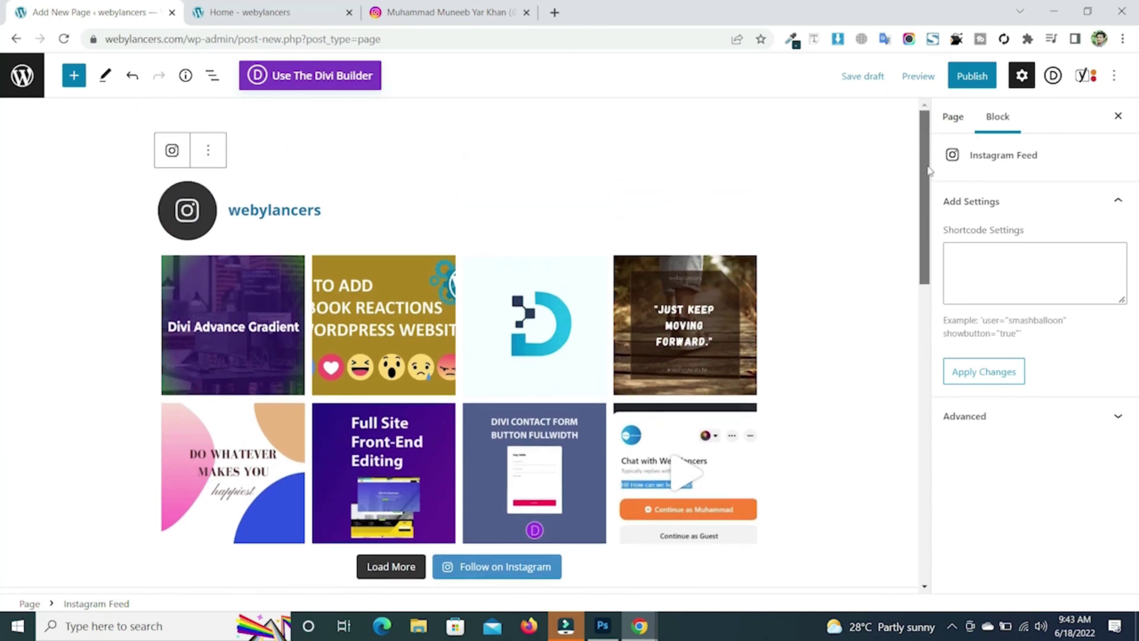